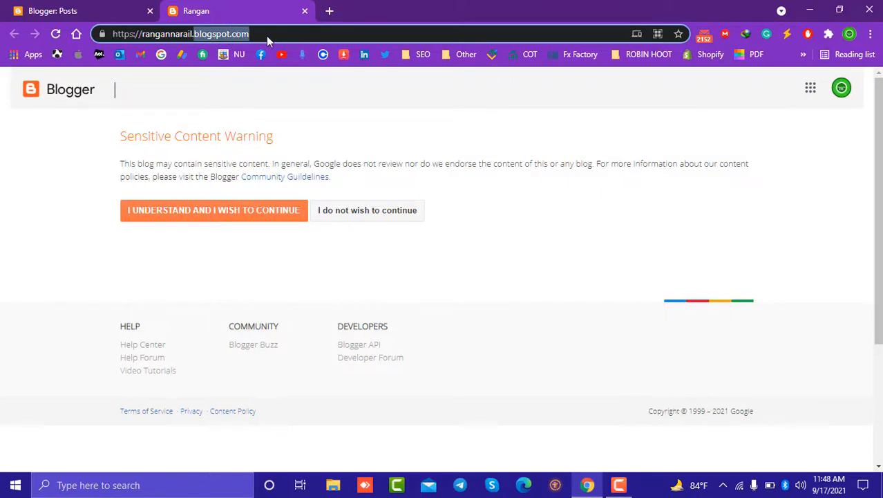
Step: Close the blog preview, then open the blog's Publishing settings and check its blog address without changing it
left_click(305, 12)
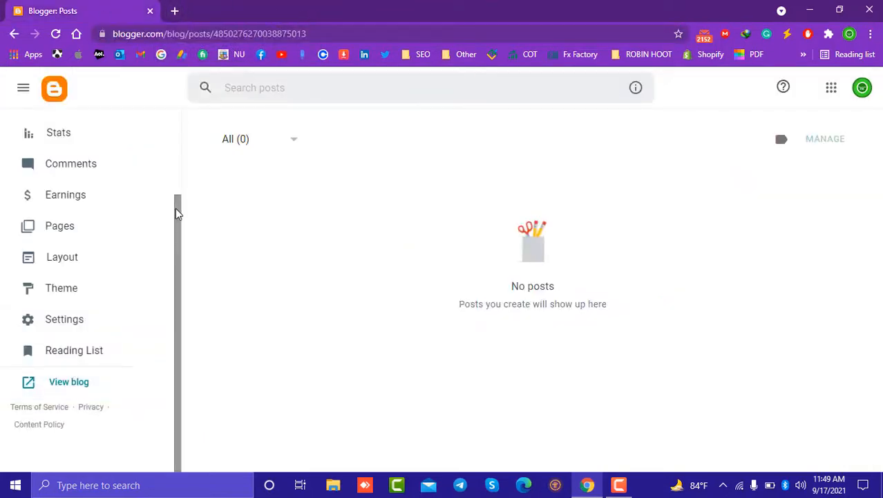
left_click(73, 320)
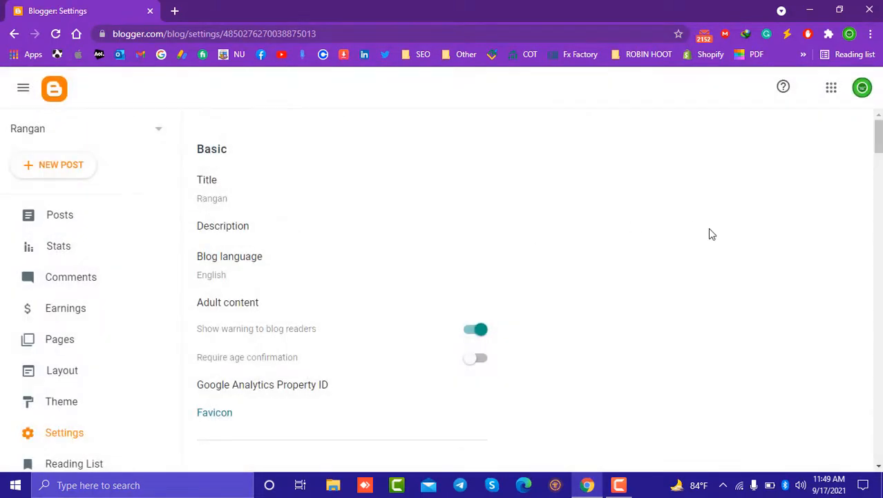
left_click_drag(879, 147, 882, 184)
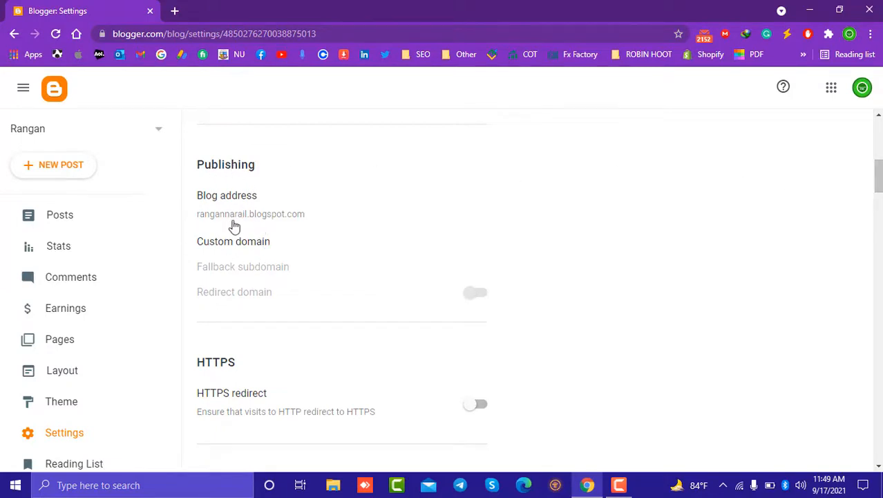
left_click(270, 221)
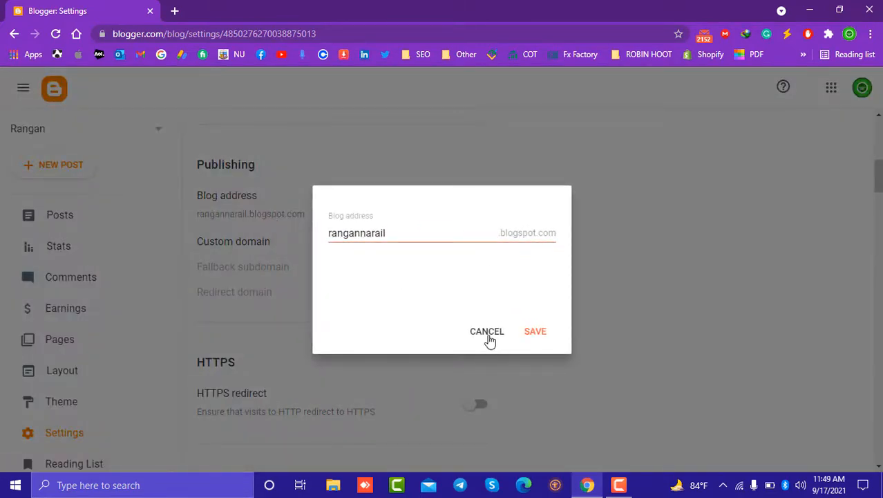
left_click(488, 337)
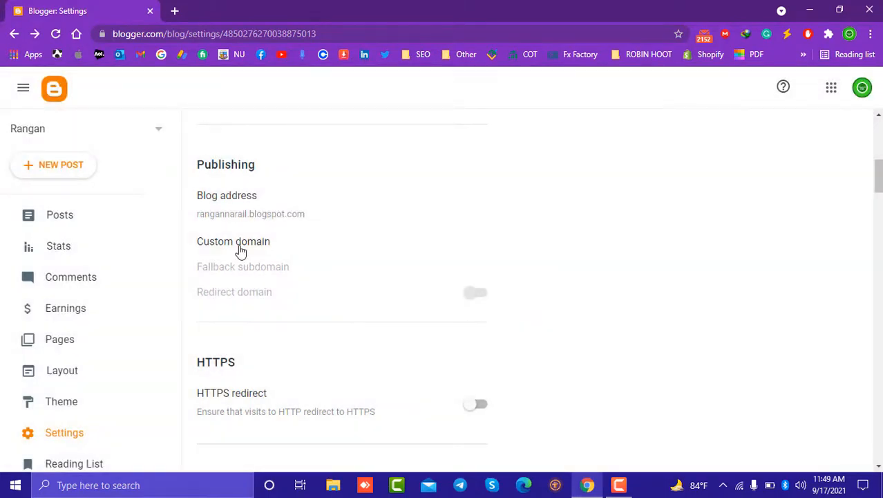
left_click(240, 251)
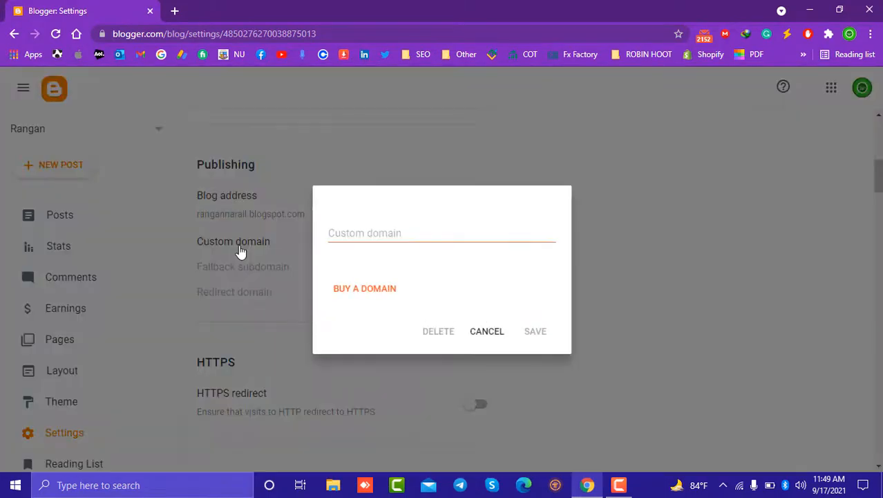
left_click(358, 232)
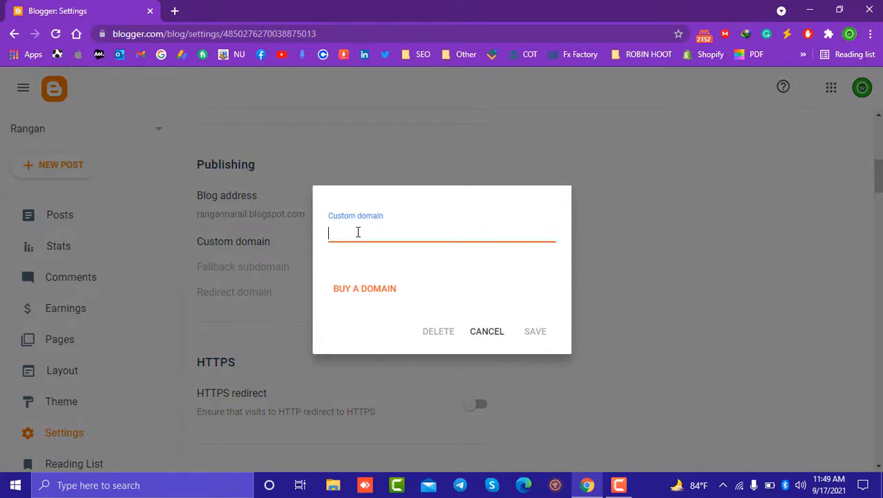
type("www.")
type("rangan.xyz")
left_click(532, 331)
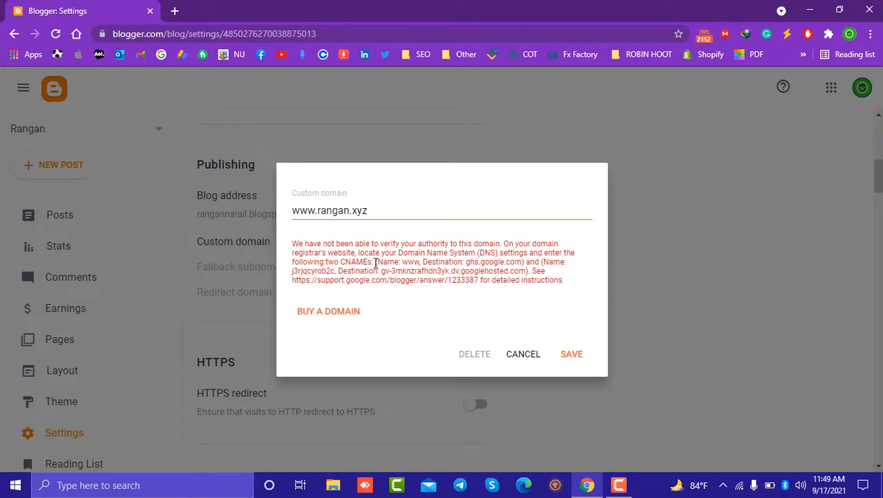
Step: Open the IT Nut Hosting client area in a new tab and list its domains, briefly visiting the rangan.xyz site
left_click(175, 11)
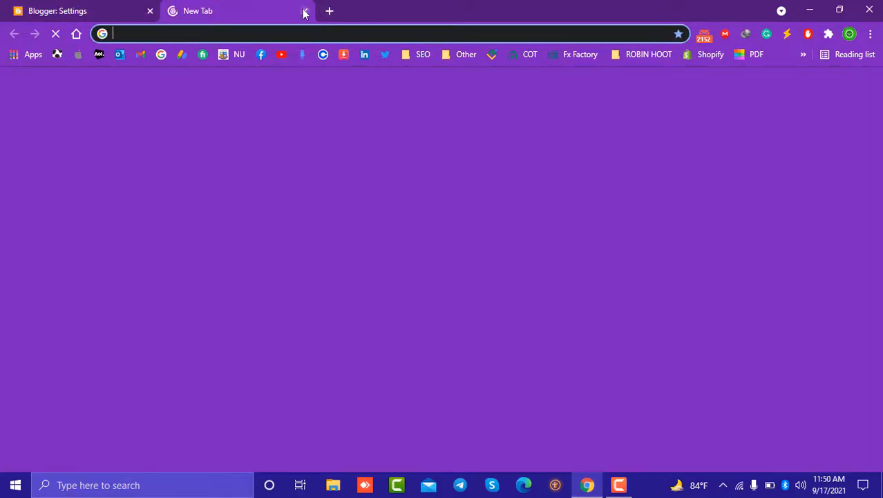
left_click(663, 54)
left_click(650, 77)
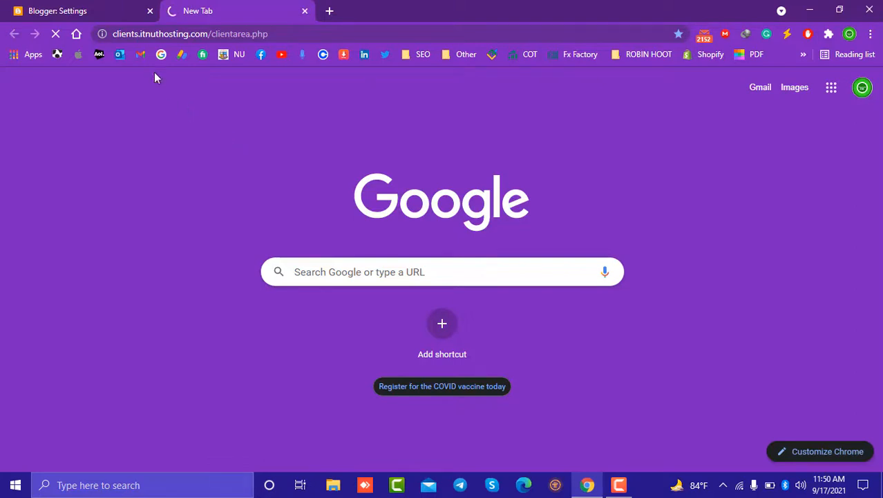
left_click(95, 8)
left_click(185, 5)
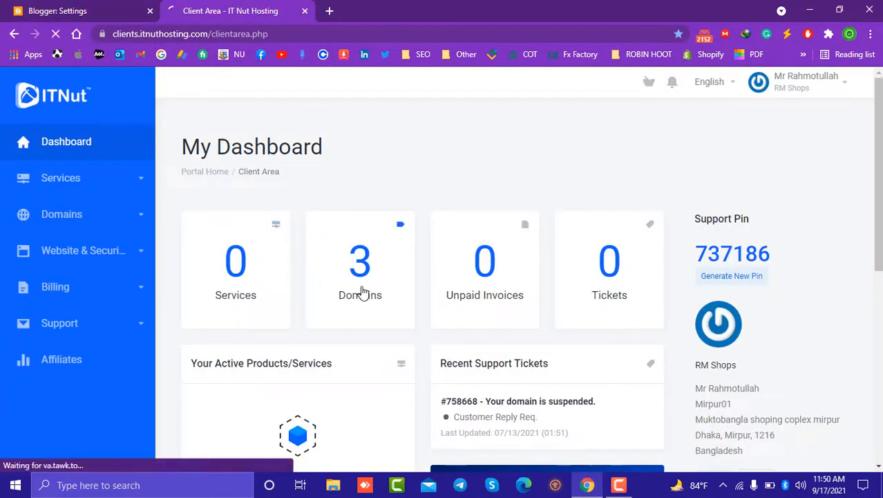
left_click(366, 252)
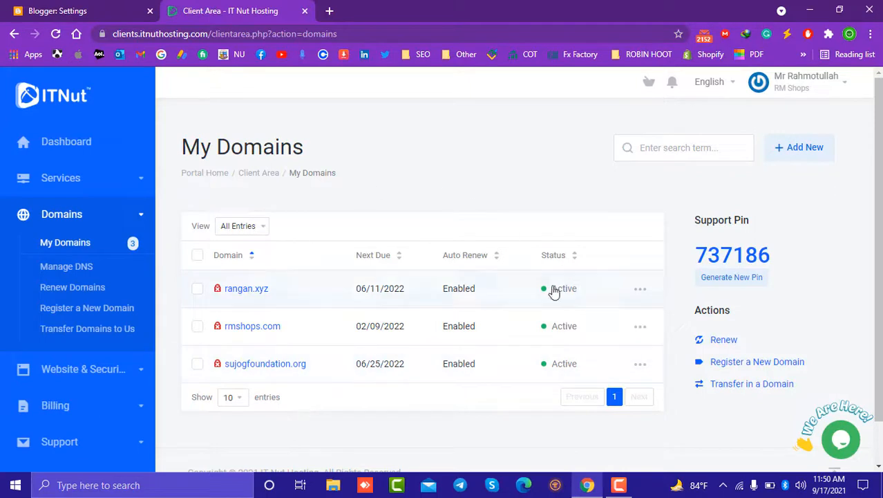
left_click(249, 289)
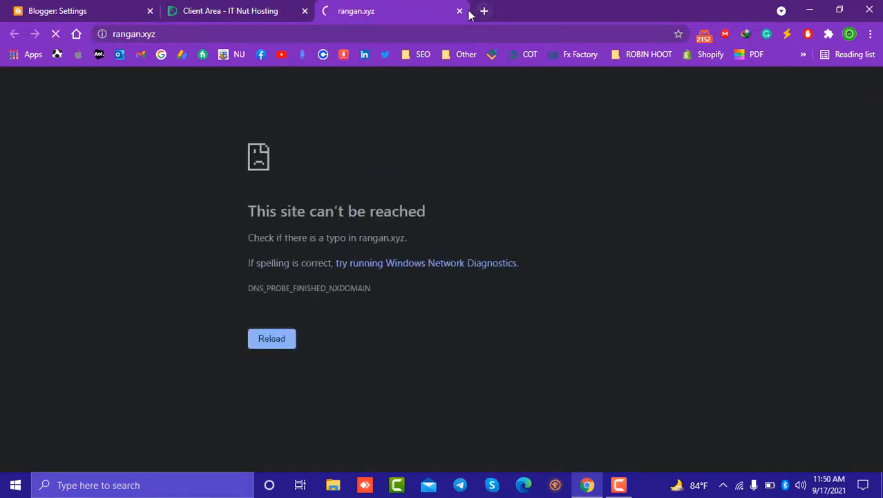
left_click(459, 11)
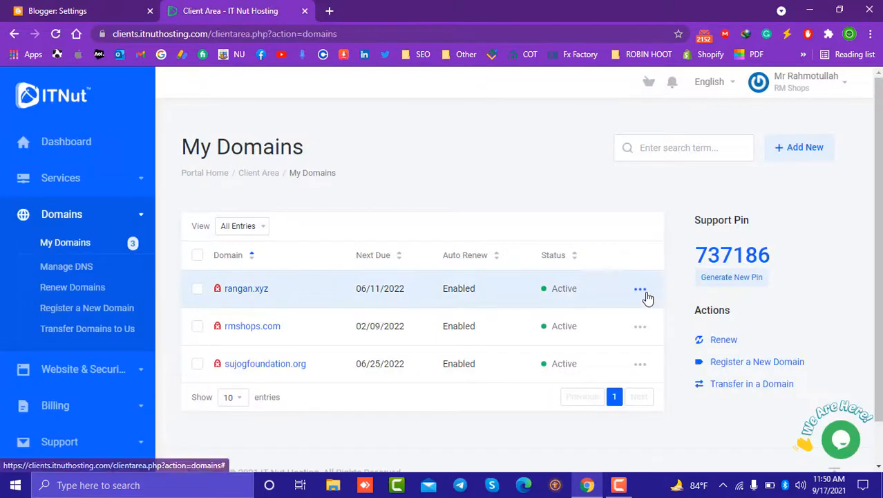
Step: Open the DNS management zone of the rangan.xyz domain from its domain details
left_click(641, 290)
left_click(585, 321)
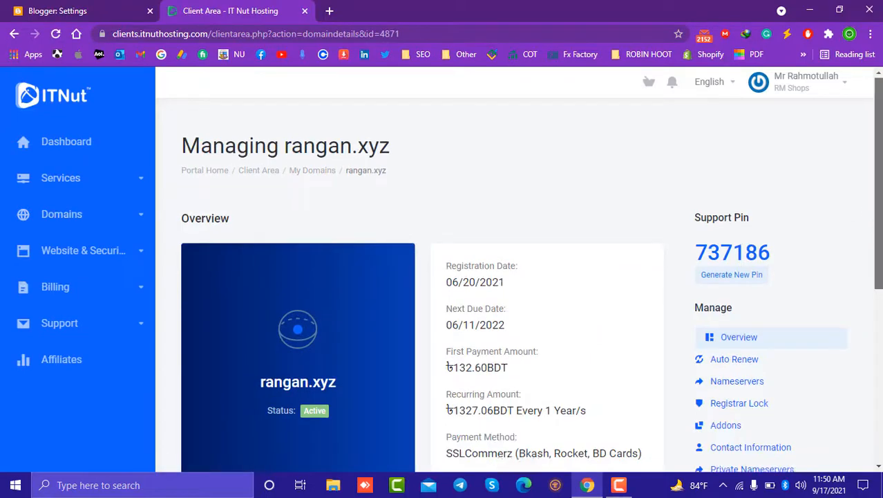
left_click_drag(879, 226, 878, 321)
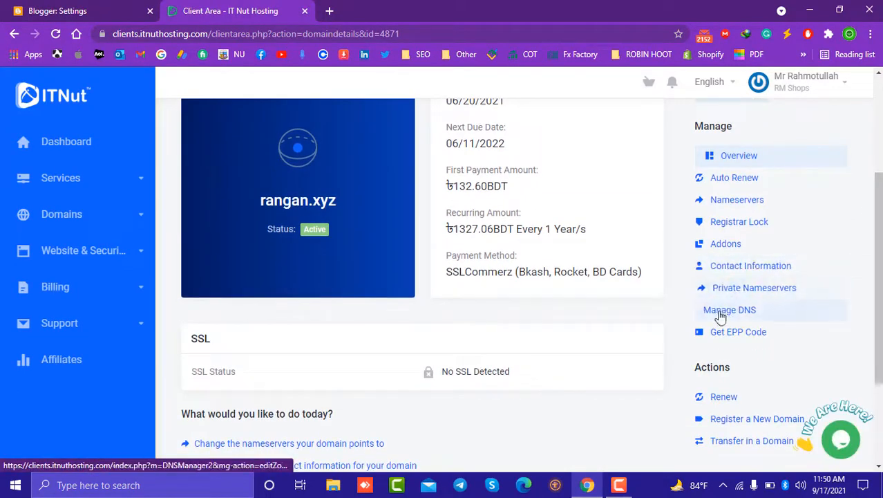
left_click(725, 312)
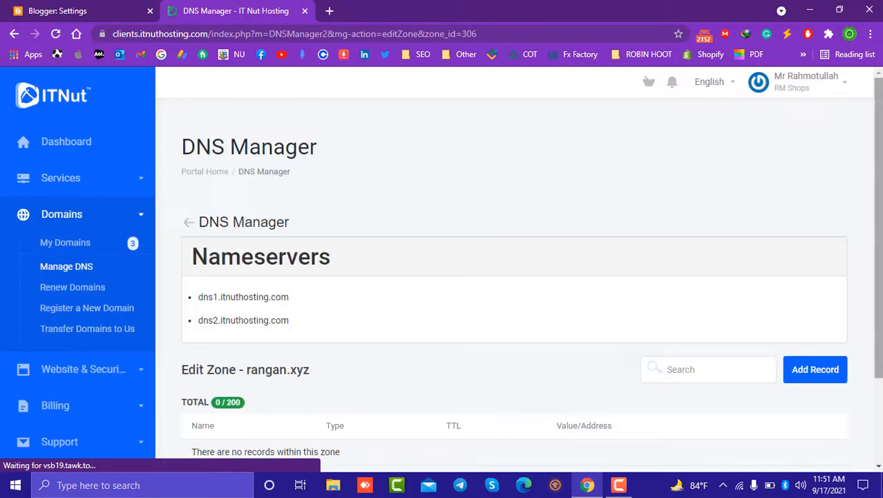
scroll(514, 291, "down", 2)
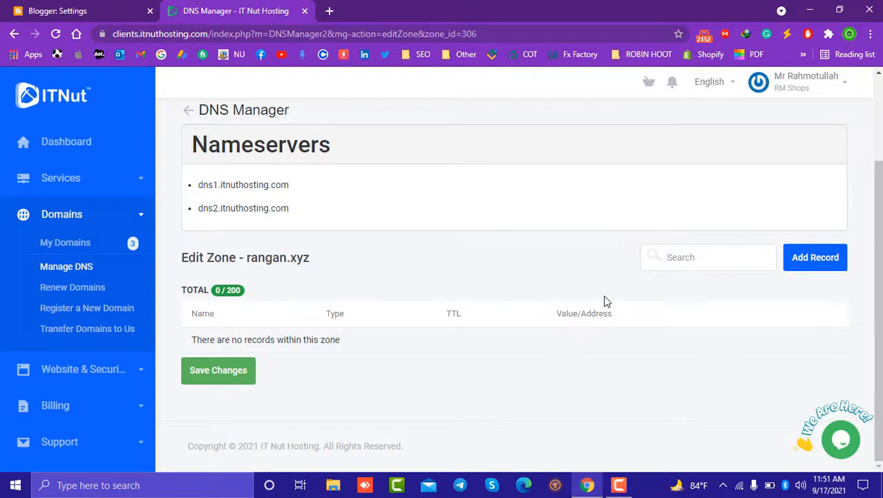
Step: Examine the blank new-record form and the nameservers listed for rangan.xyz in the DNS Manager
left_click(807, 261)
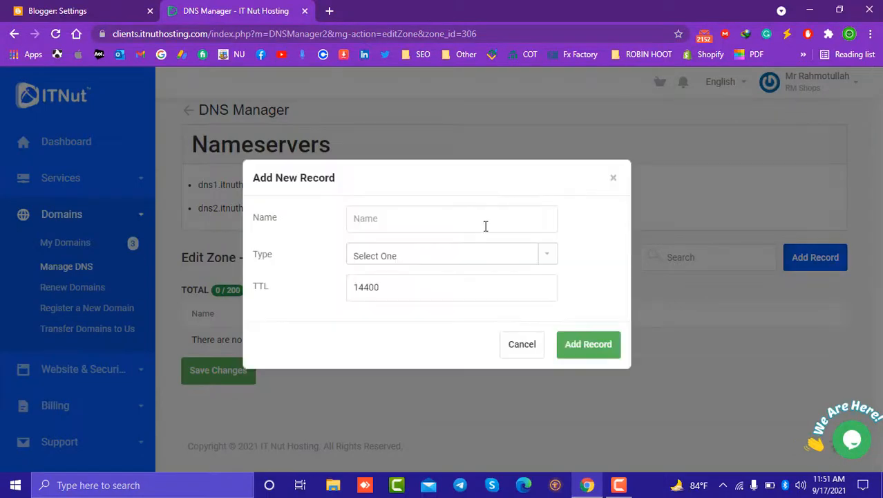
left_click(520, 345)
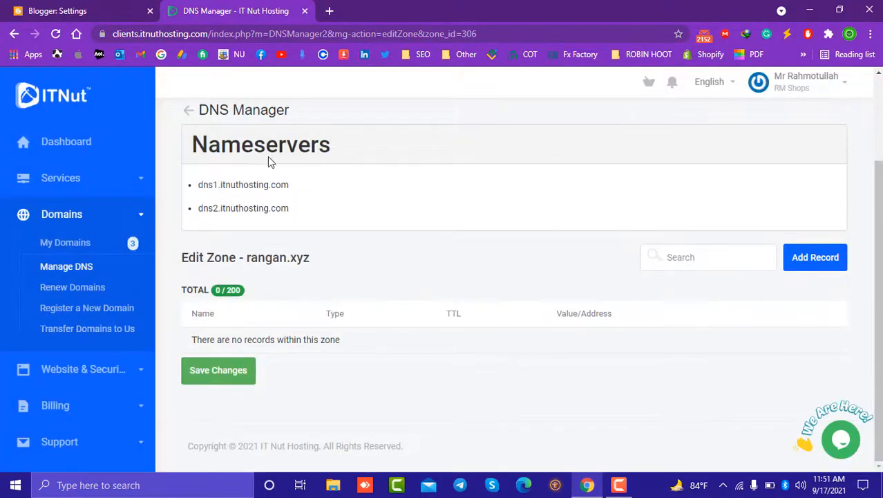
left_click_drag(192, 142, 360, 147)
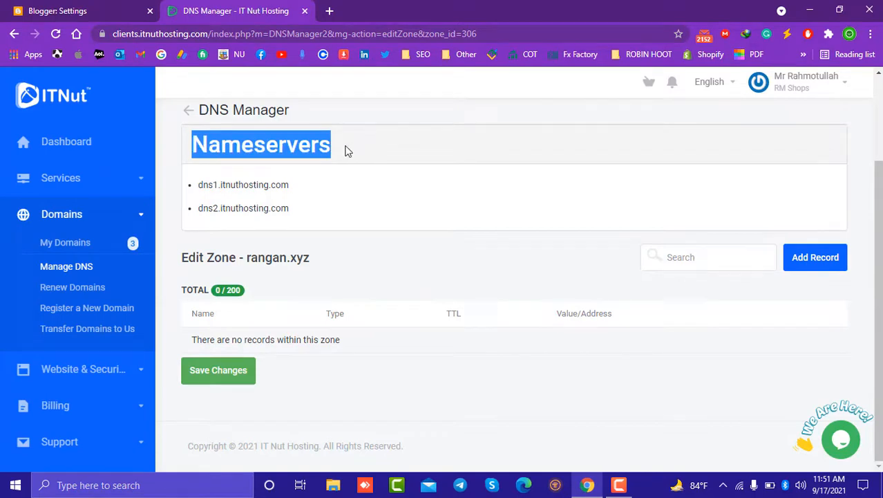
right_click(308, 146)
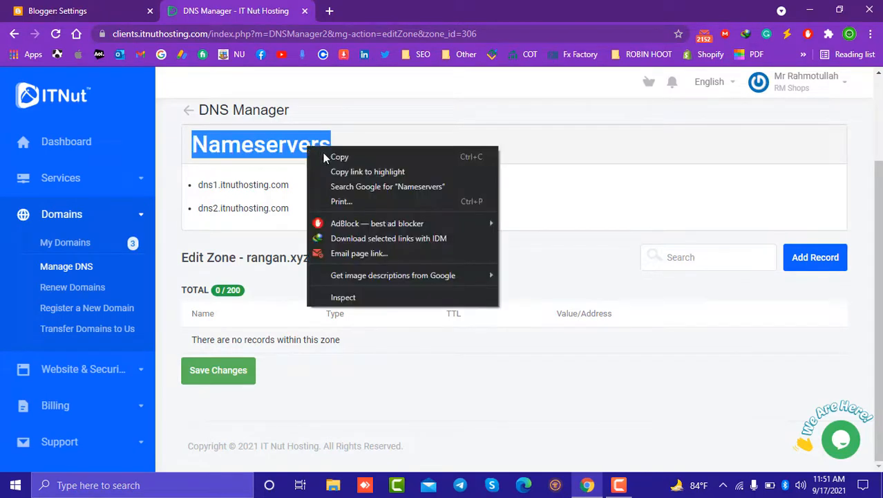
left_click(261, 149)
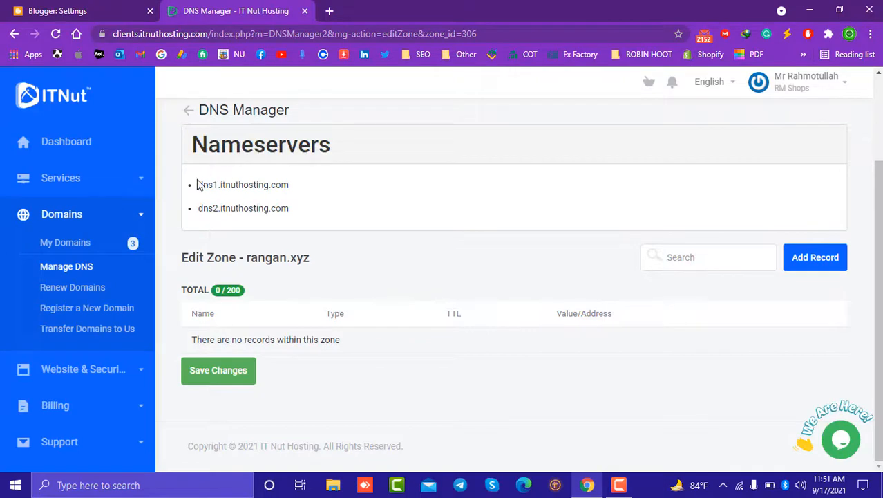
left_click_drag(198, 183, 296, 215)
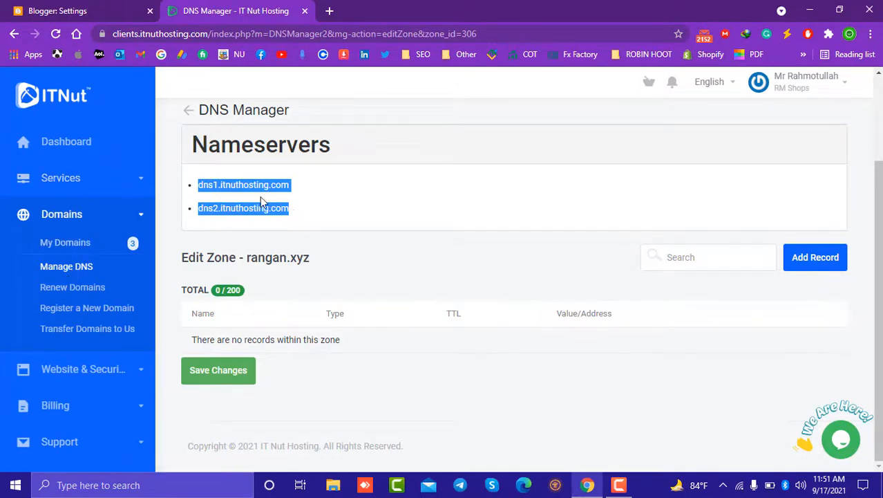
left_click(283, 201)
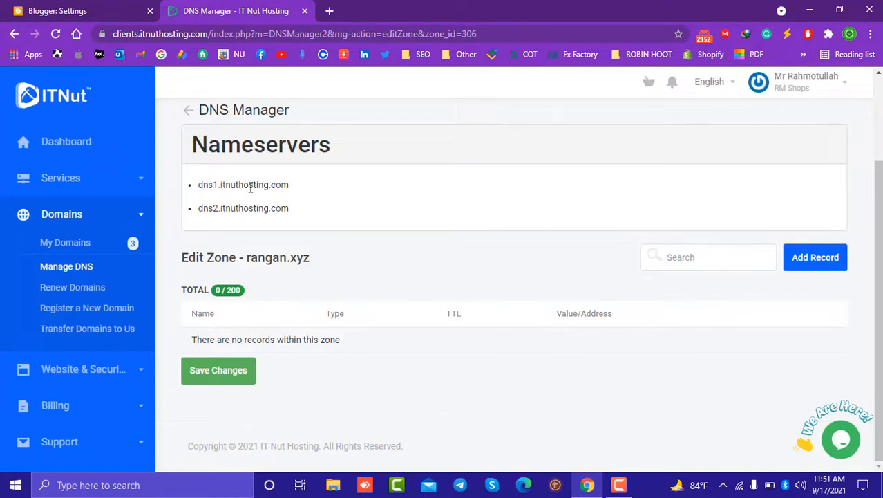
left_click_drag(251, 186, 199, 198)
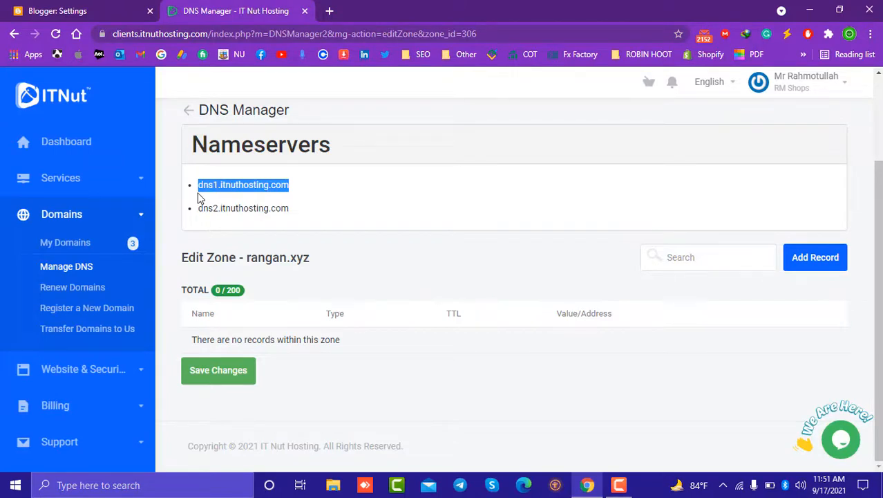
left_click(284, 211)
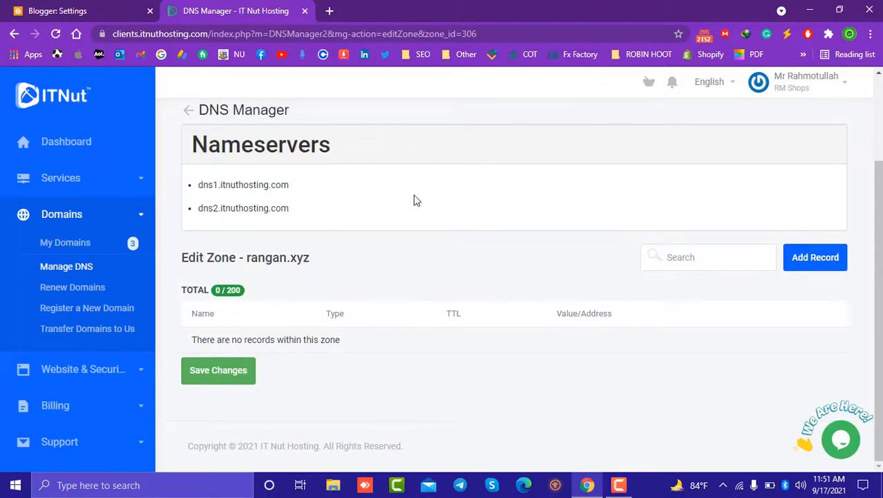
Step: Start a new DNS record with the name www, copied from Blogger's custom domain instructions, and the type CNAME
left_click(821, 259)
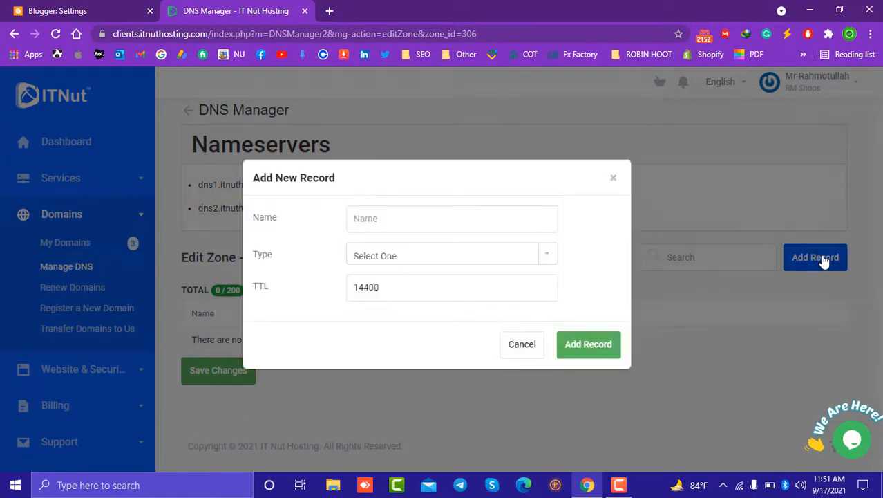
left_click(104, 9)
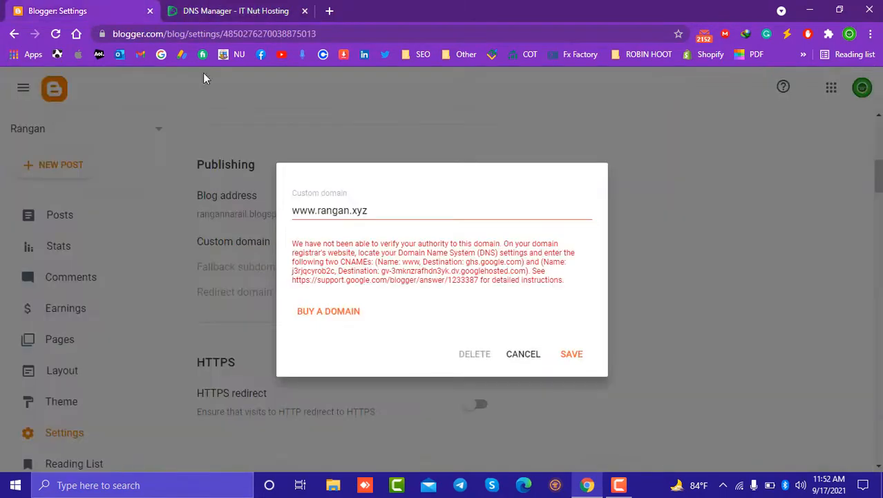
double_click(409, 262)
key("ctrl+c")
left_click(242, 8)
left_click(438, 211)
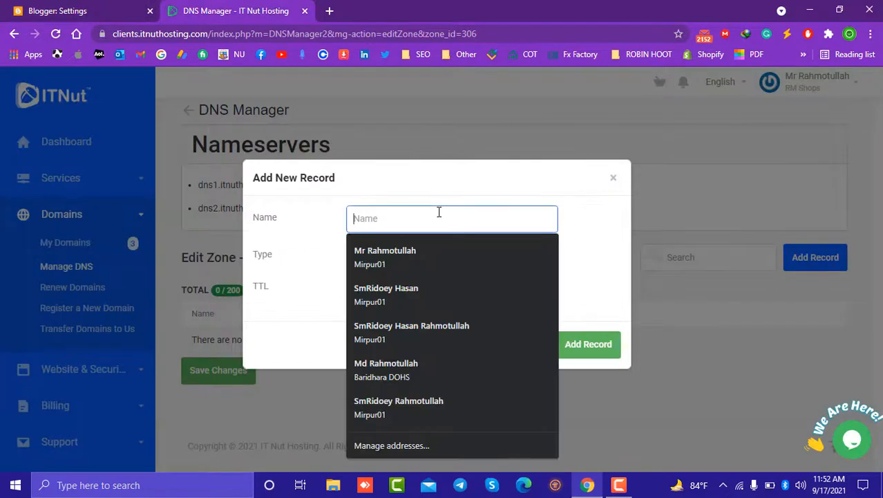
key("ctrl+v")
left_click(439, 255)
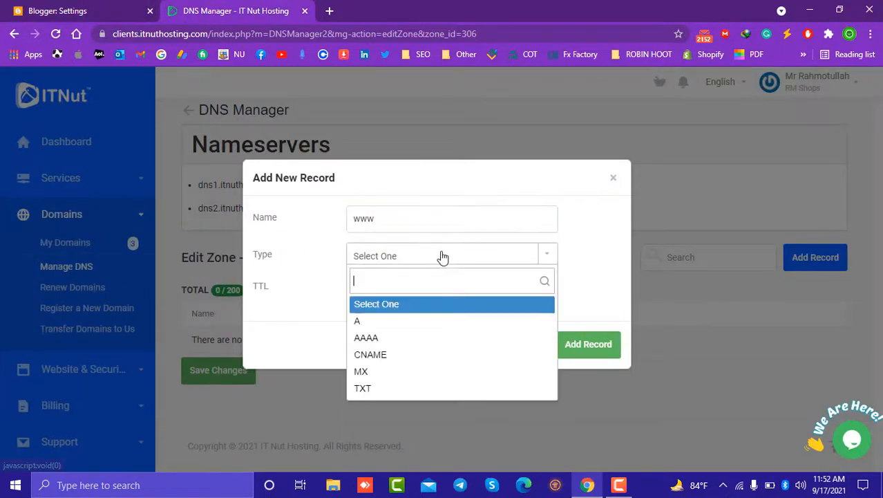
left_click(417, 355)
Step: Copy the destination ghs.google.com from Blogger's custom domain instructions into the www CNAME record's value and add the record
left_click(128, 14)
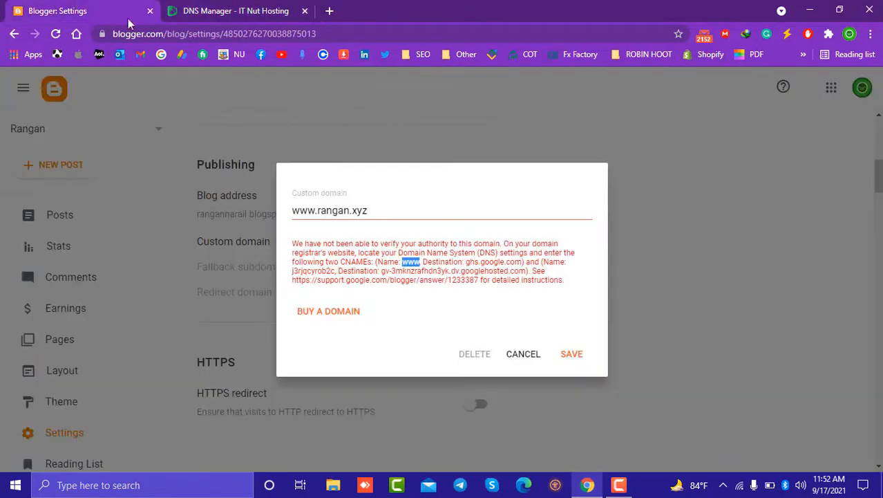
double_click(363, 261)
double_click(362, 261)
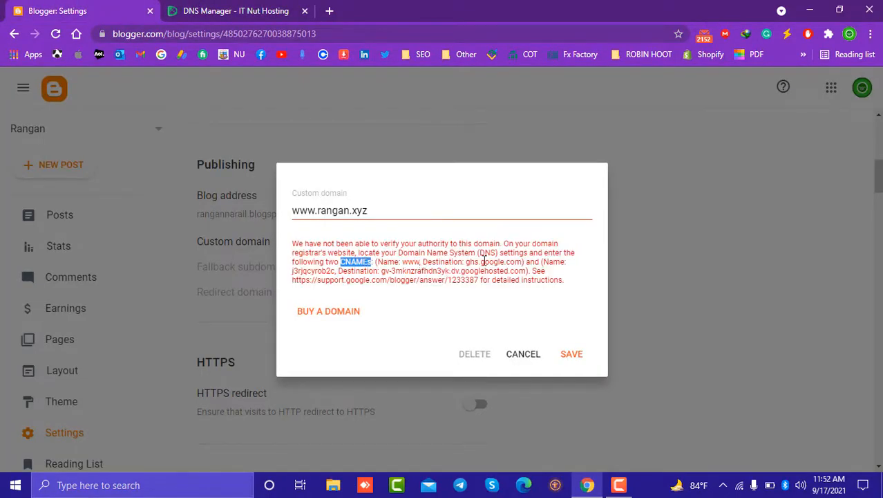
left_click_drag(466, 262, 524, 262)
key("ctrl+c")
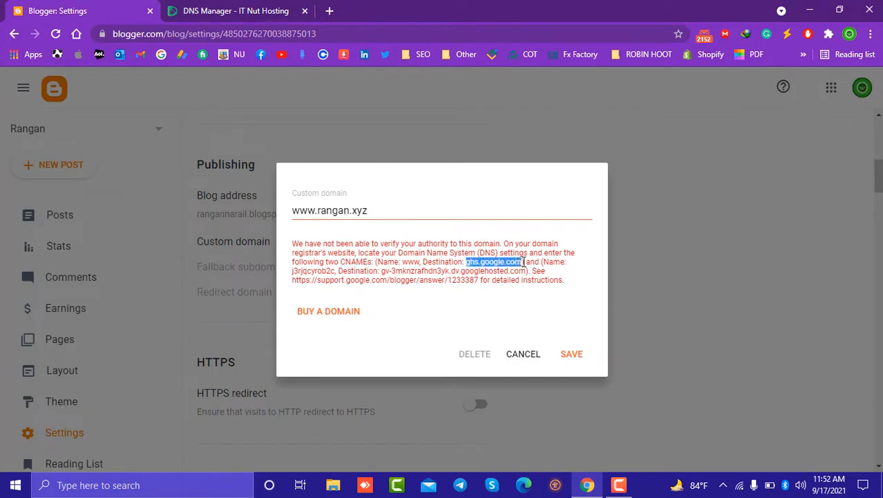
left_click(243, 8)
left_click(410, 317)
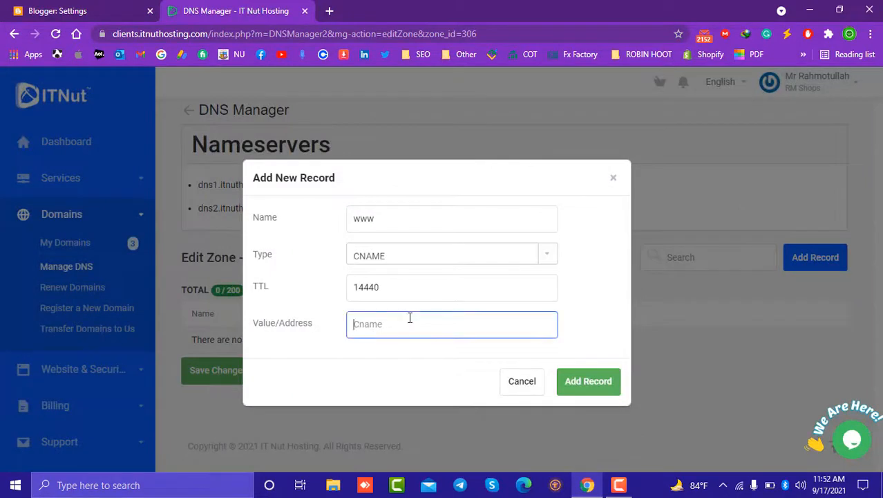
key("ctrl+v")
left_click(588, 382)
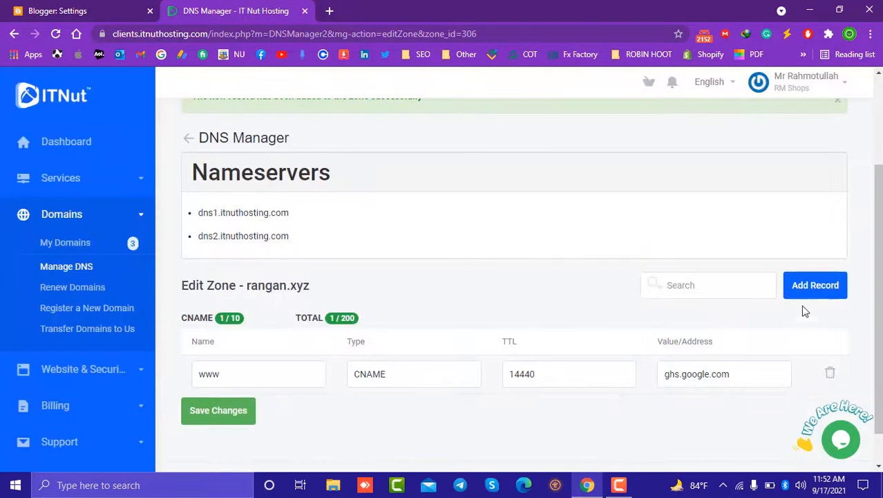
Step: Start a second DNS record using the verification name copied from Blogger's instructions, with the type CNAME
left_click(804, 294)
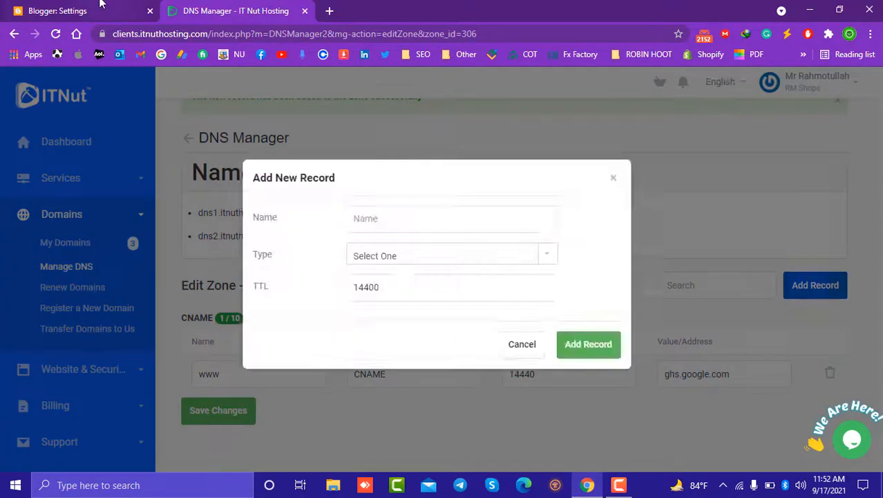
left_click(100, 4)
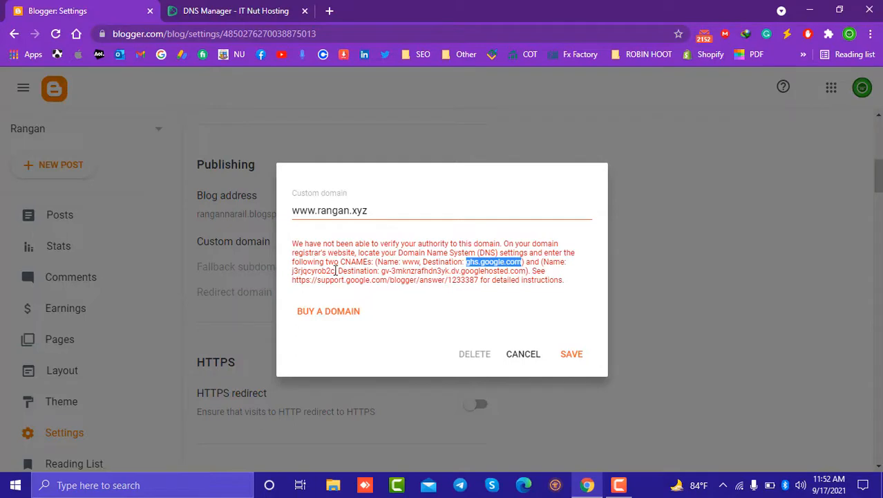
left_click_drag(336, 271, 293, 275)
key("ctrl+c")
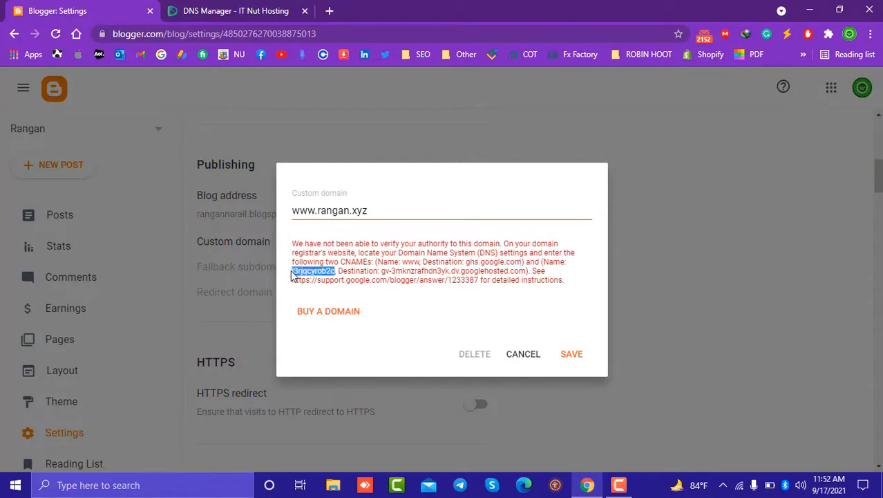
left_click(273, 7)
left_click(390, 223)
key("ctrl+v")
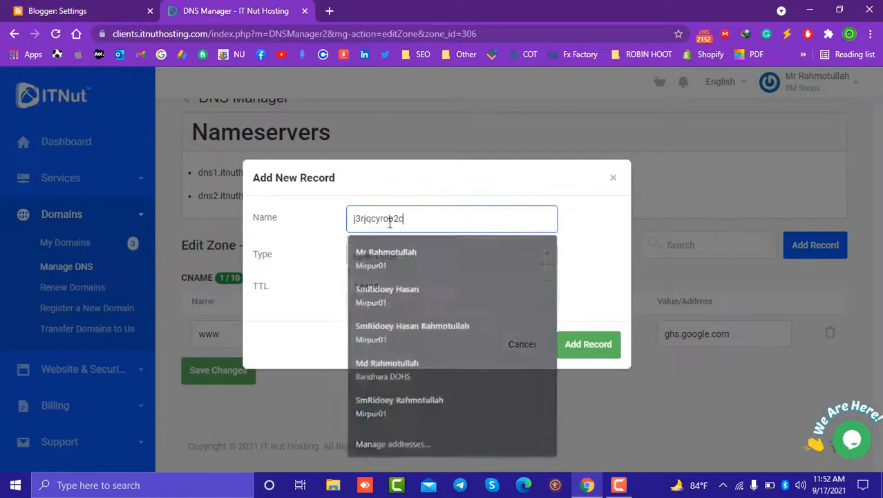
left_click(406, 258)
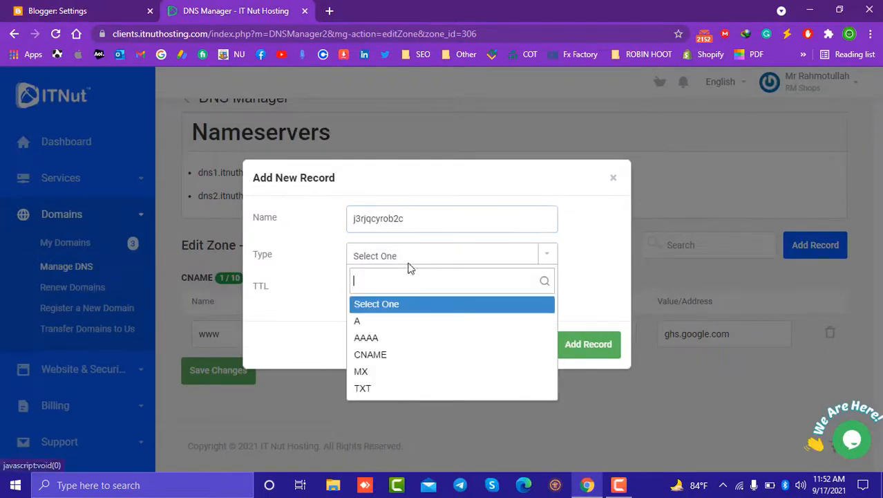
left_click(398, 354)
Step: Copy the second CNAME's verification destination from Blogger into the record's value and try to add the record
left_click(99, 9)
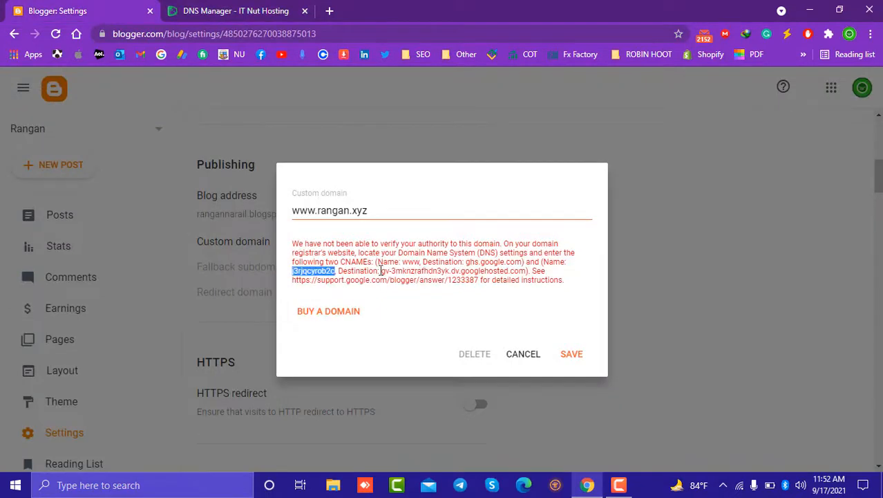
left_click_drag(380, 271, 521, 270)
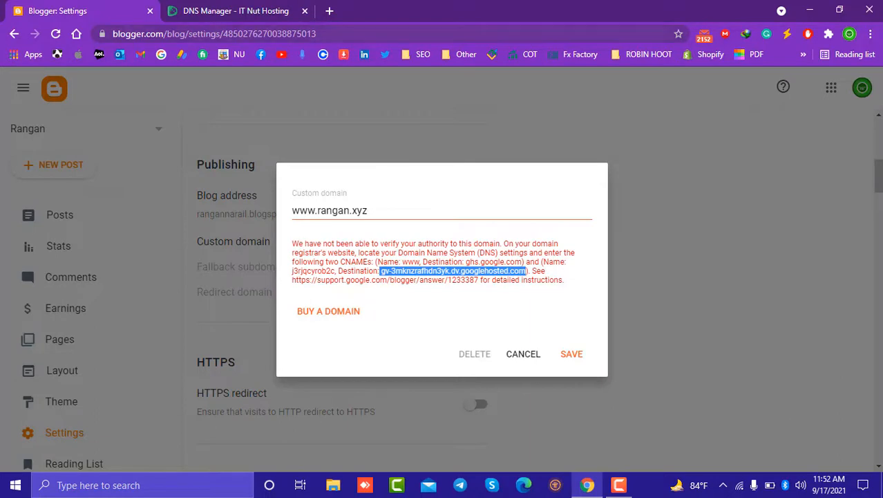
key("ctrl+c")
key("ctrl+Tab")
left_click(383, 324)
key("ctrl+v")
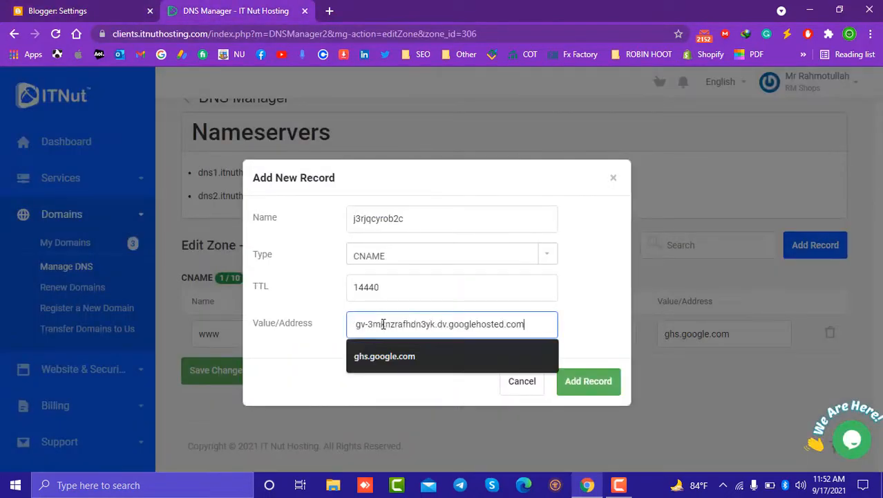
left_click(582, 392)
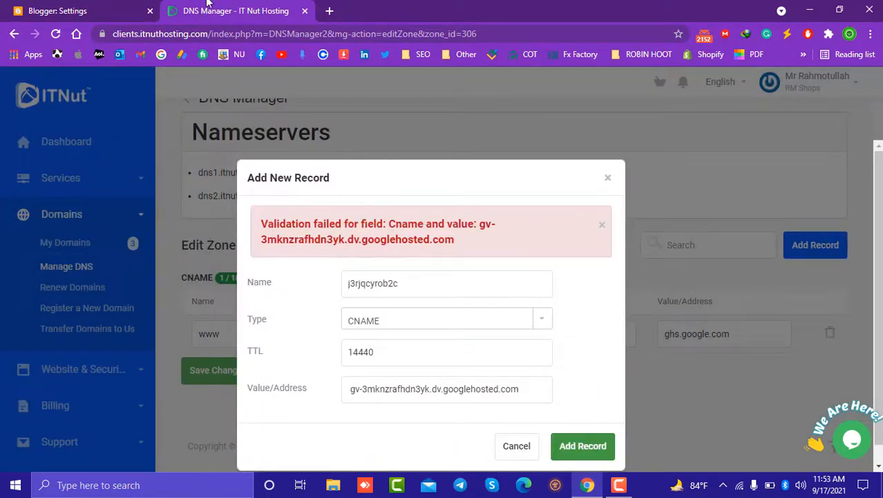
Step: Copy the verification name from Blogger's instructions again and replace the second record's name with it
left_click(88, 8)
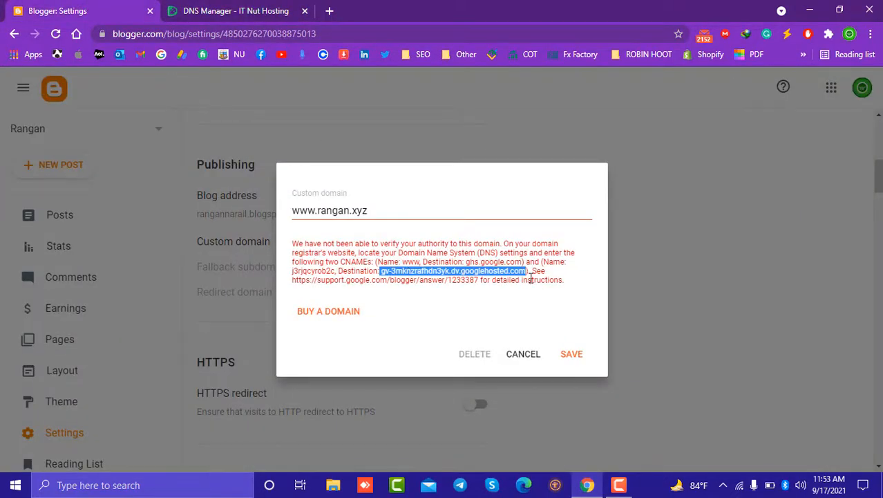
left_click(336, 271)
left_click_drag(334, 271, 300, 271)
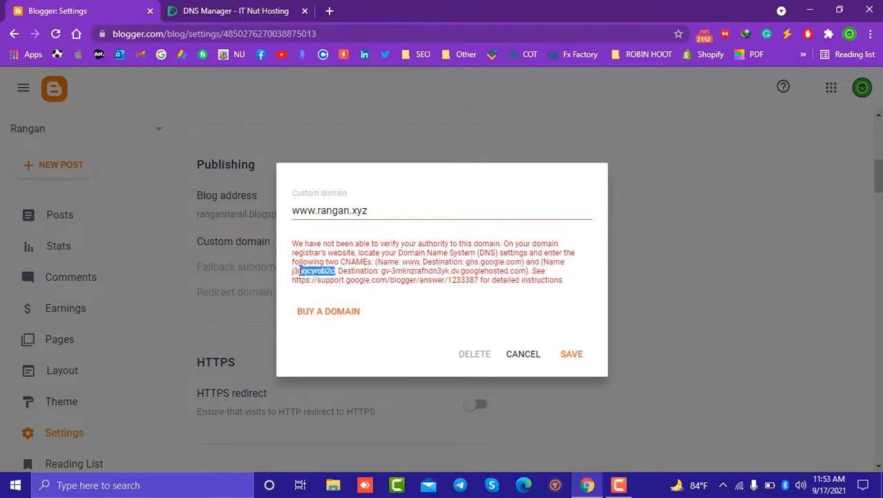
right_click(293, 272)
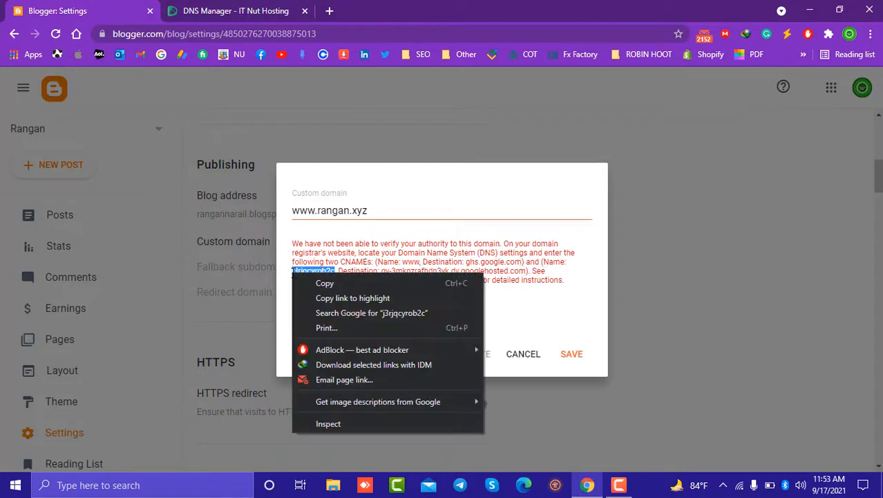
left_click(308, 280)
left_click(223, 8)
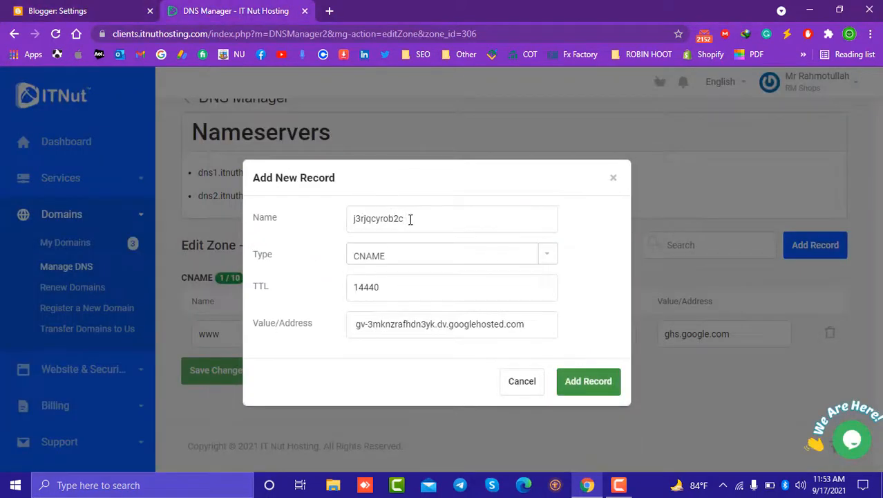
left_click_drag(410, 219, 307, 199)
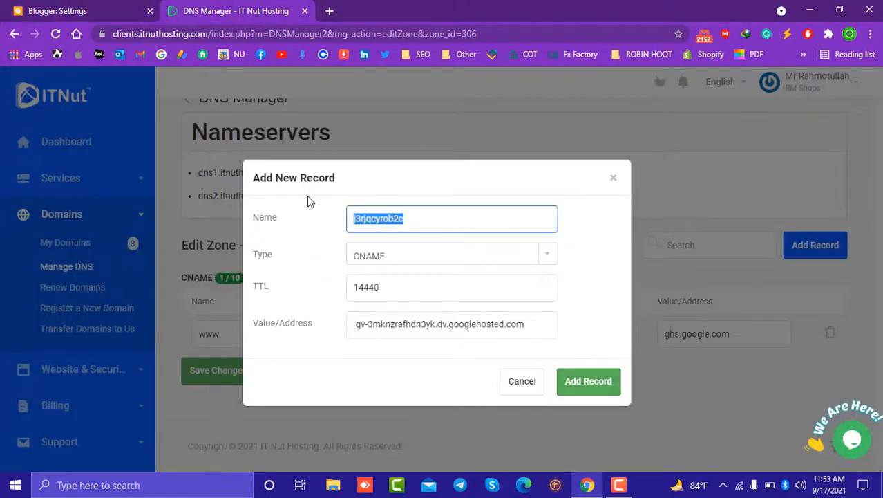
right_click(395, 217)
left_click(429, 261)
left_click(80, 8)
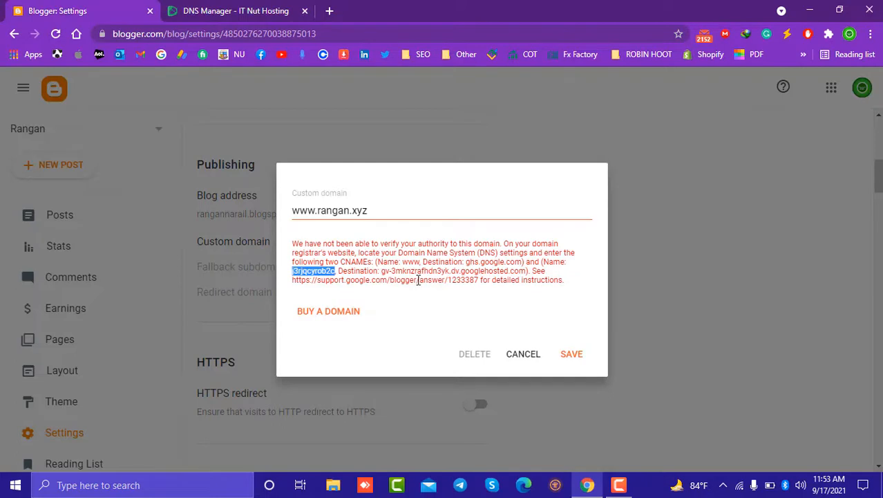
Step: Replace the second CNAME record's value with the verification destination copied from Blogger without a leading space, and add the record
left_click_drag(383, 271, 531, 271)
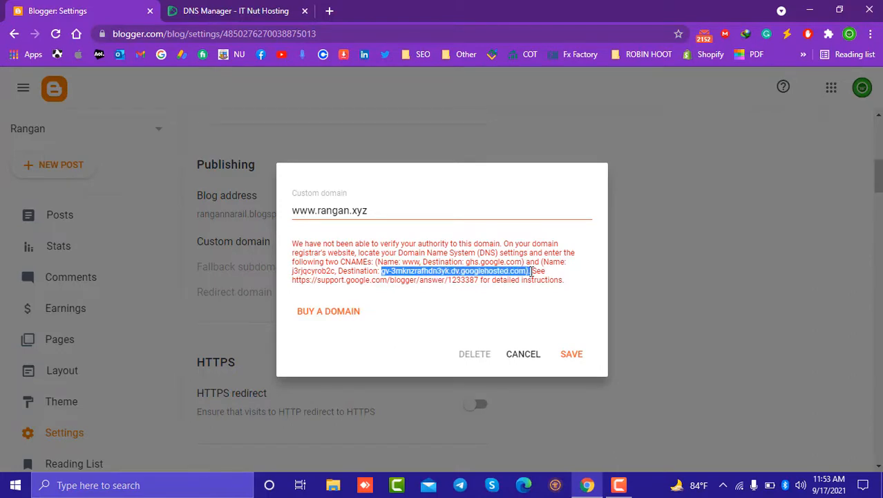
right_click(516, 269)
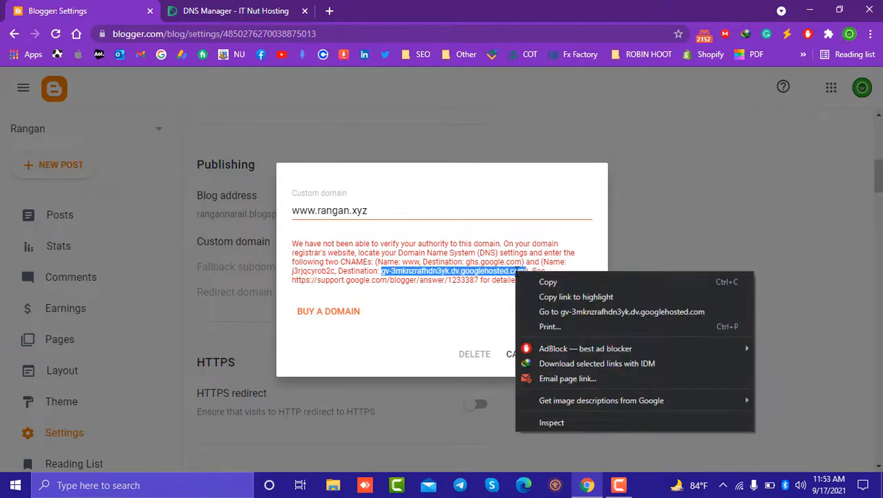
left_click(532, 275)
left_click(251, 7)
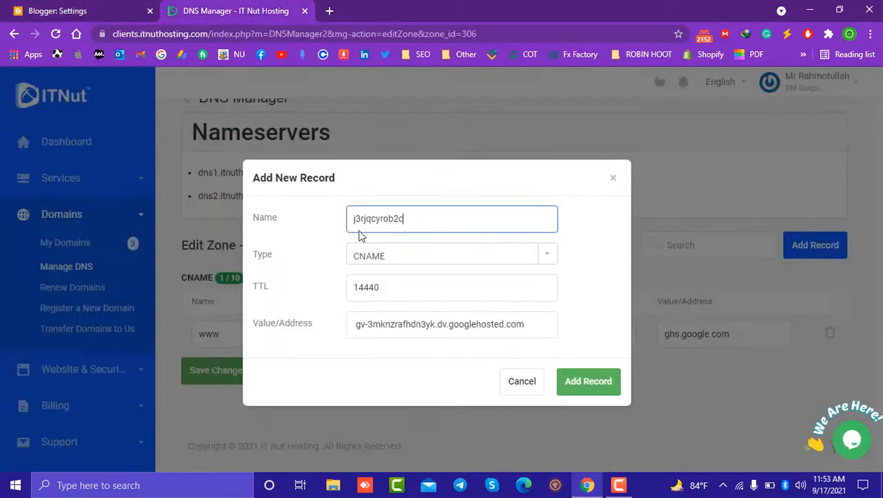
triple_click(414, 323)
right_click(413, 323)
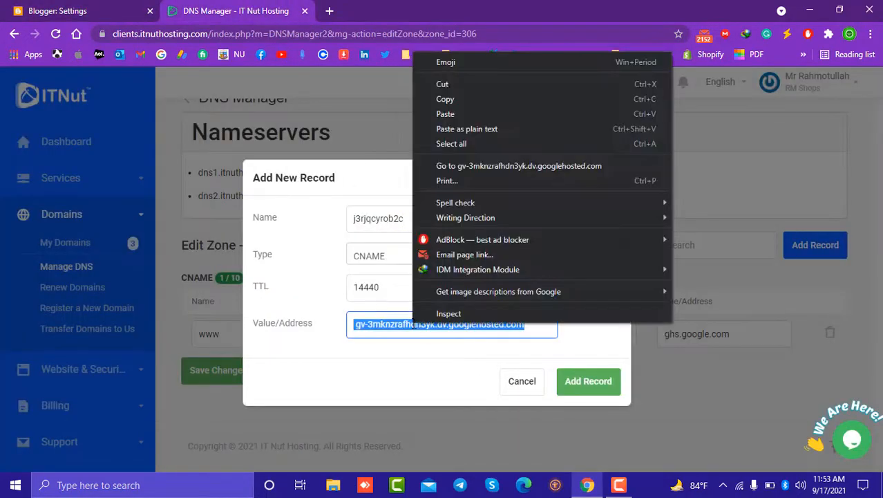
left_click(446, 114)
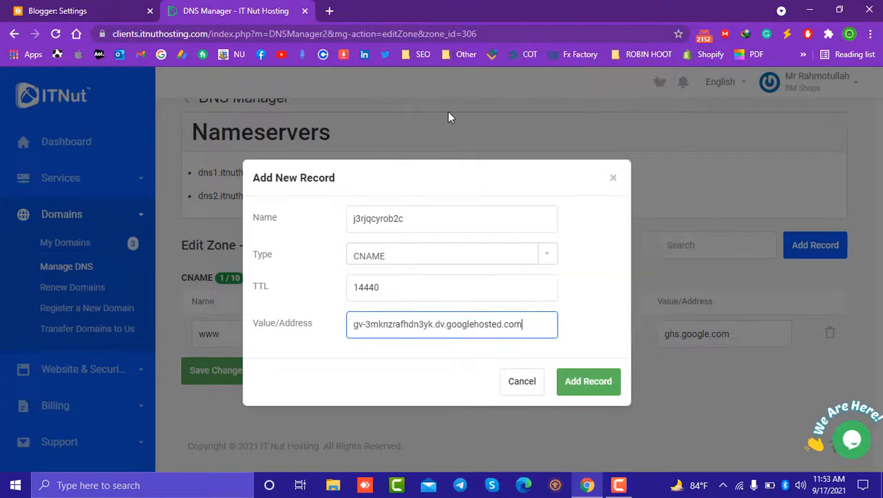
left_click(588, 382)
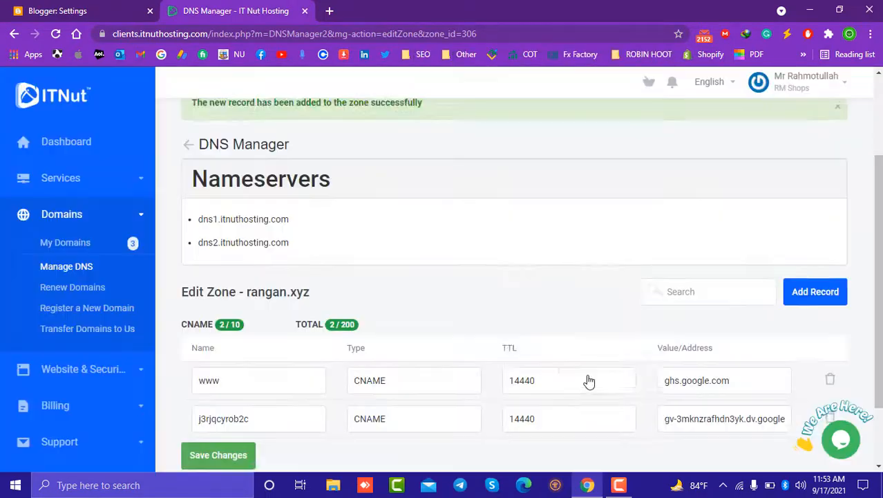
Step: Open the Blogger Help article linked in the custom domain instructions and find the A-record IPs for the naked-domain redirect
left_click(90, 9)
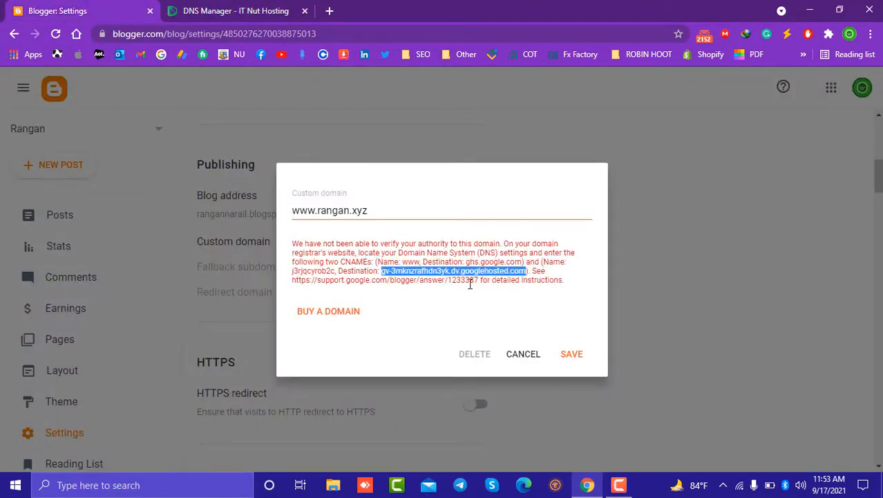
left_click_drag(479, 282, 297, 281)
right_click(293, 282)
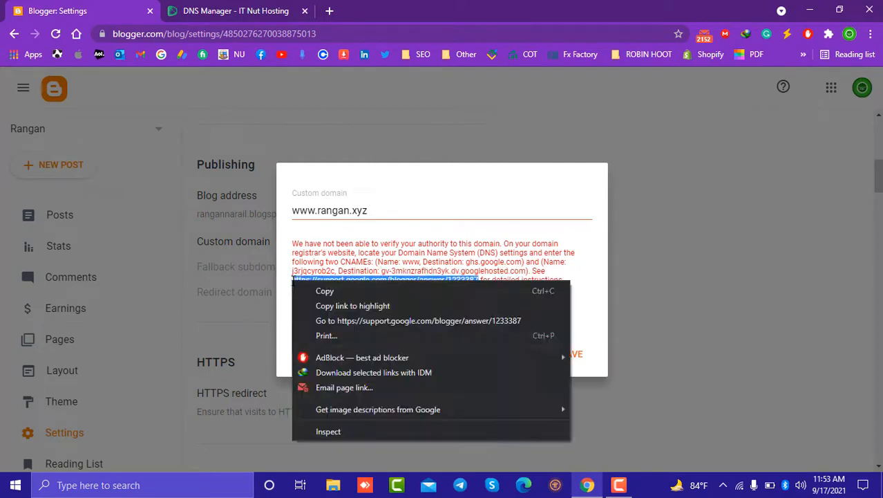
left_click(355, 320)
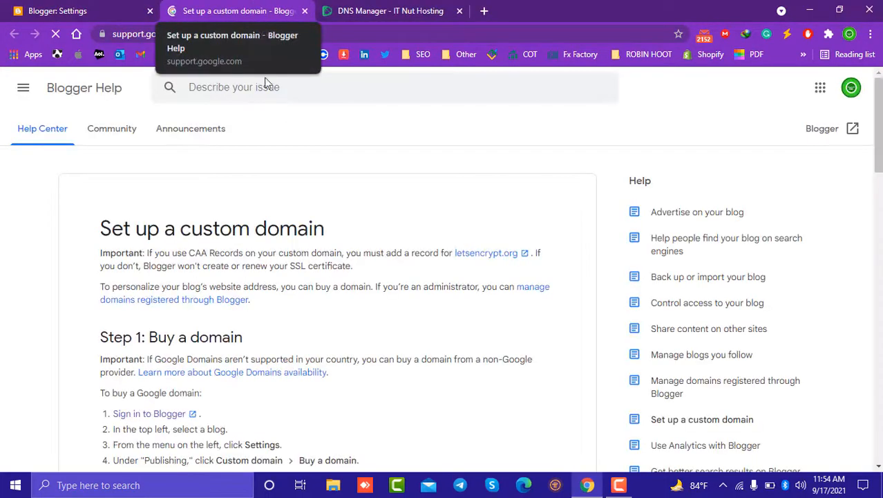
scroll(878, 193, "down", 4)
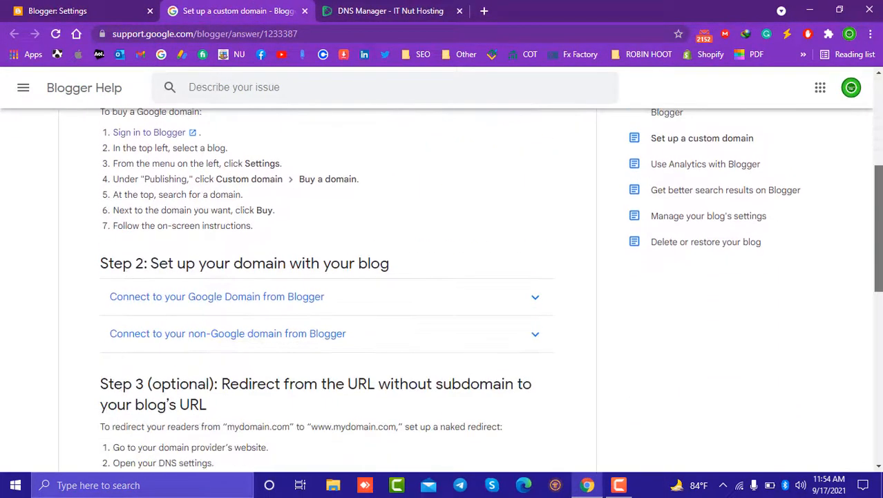
scroll(877, 297, "down", 3)
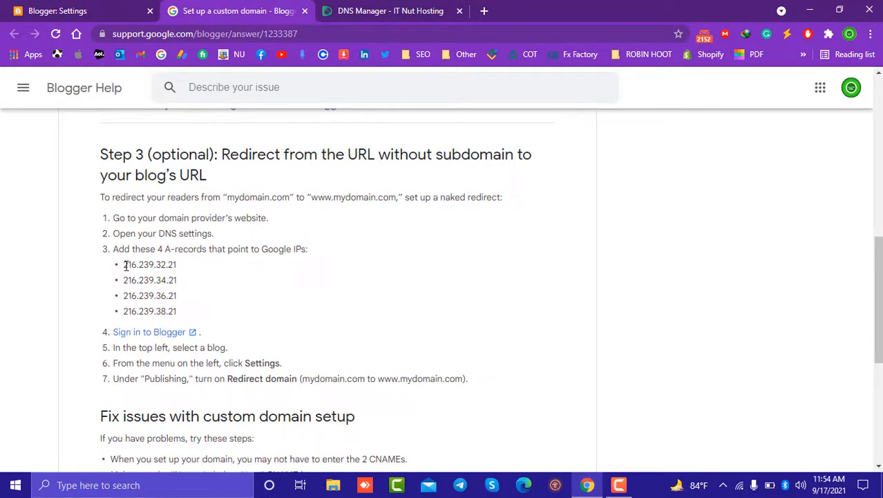
Step: Copy the first Google A-record IP, 216.239.32.21, from the Blogger Help article and return to the DNS manager
left_click_drag(127, 265, 178, 269)
key("ctrl+c")
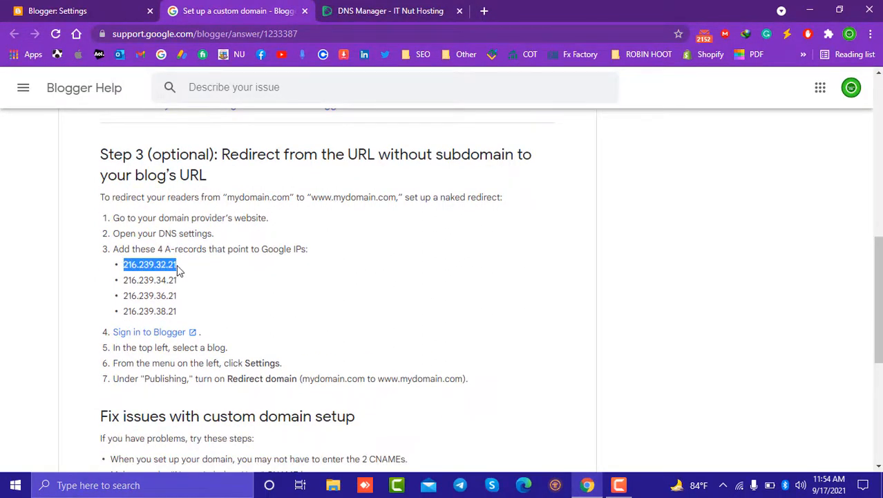
left_click(391, 9)
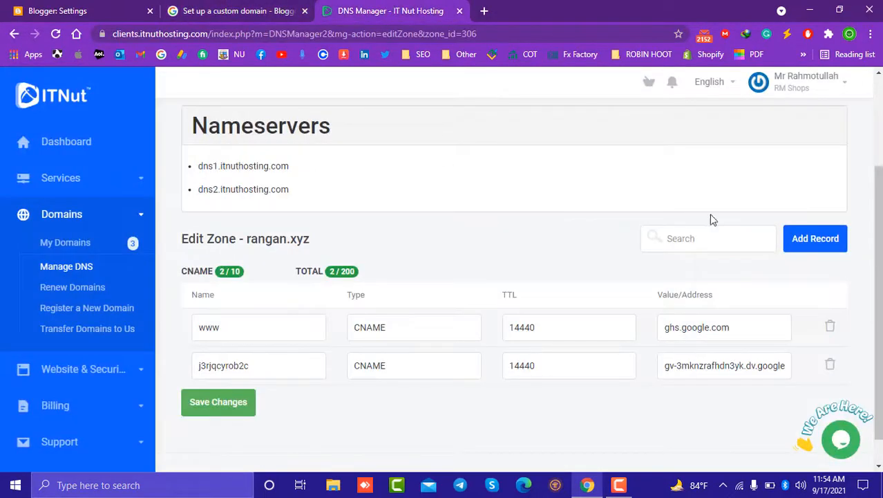
Step: Add a DNS record to the rangan.xyz zone with name @, type A and the copied address 216.239.32.21
left_click(804, 246)
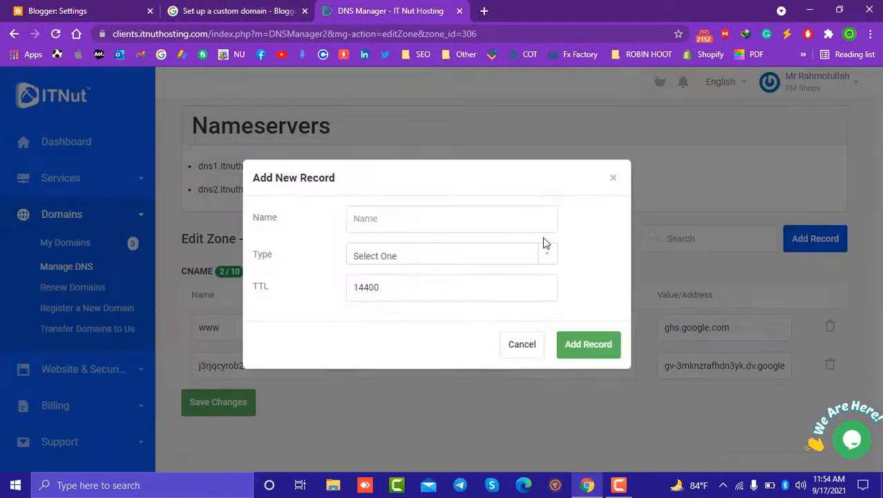
left_click(437, 216)
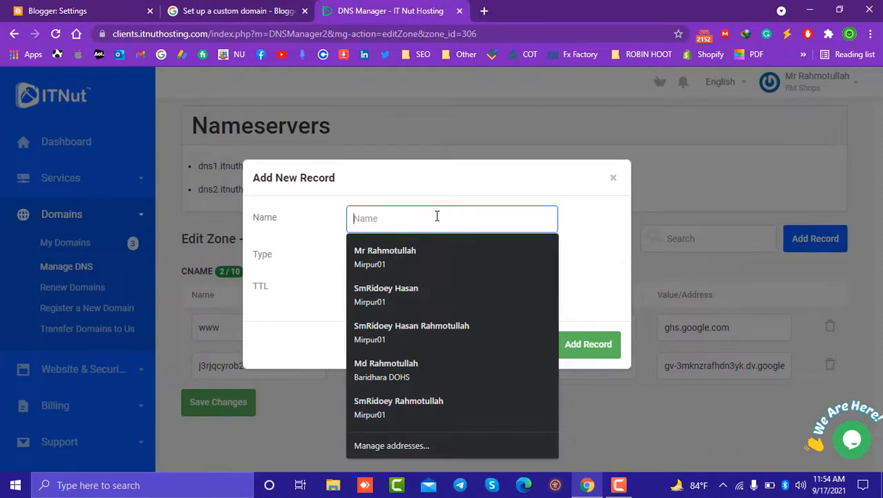
type("@")
left_click(588, 248)
left_click(418, 254)
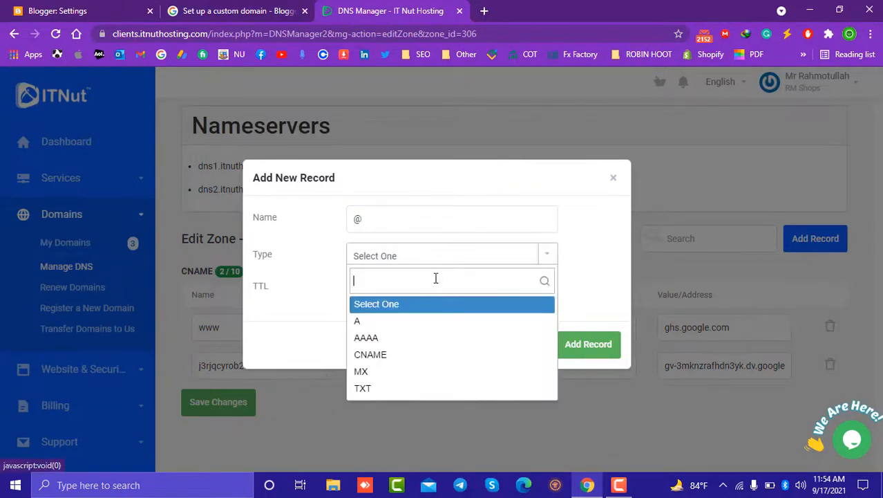
left_click(388, 322)
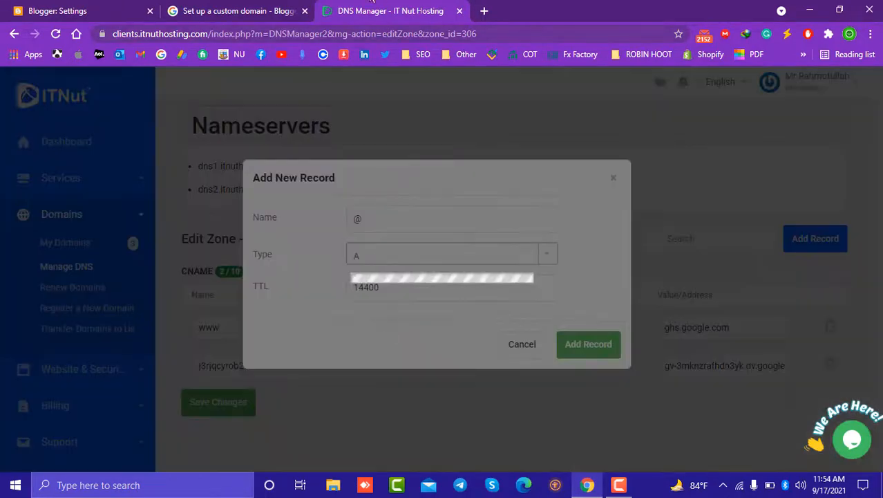
left_click(224, 8)
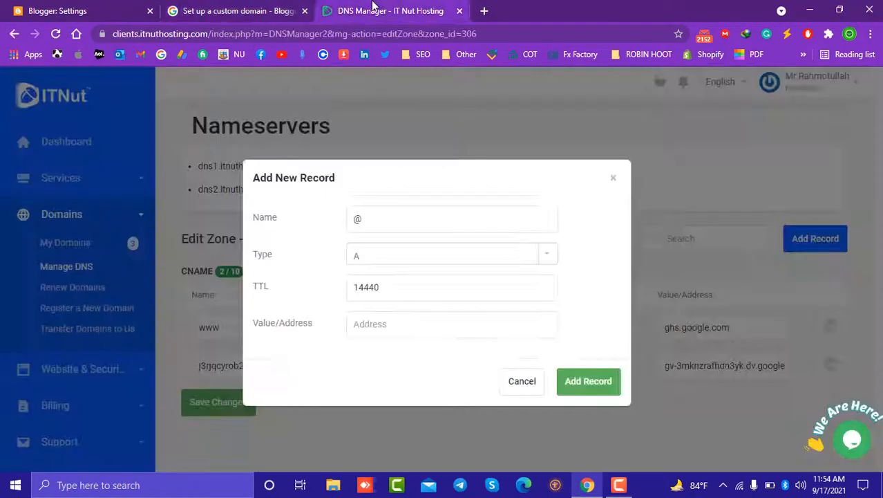
left_click(378, 8)
left_click(410, 323)
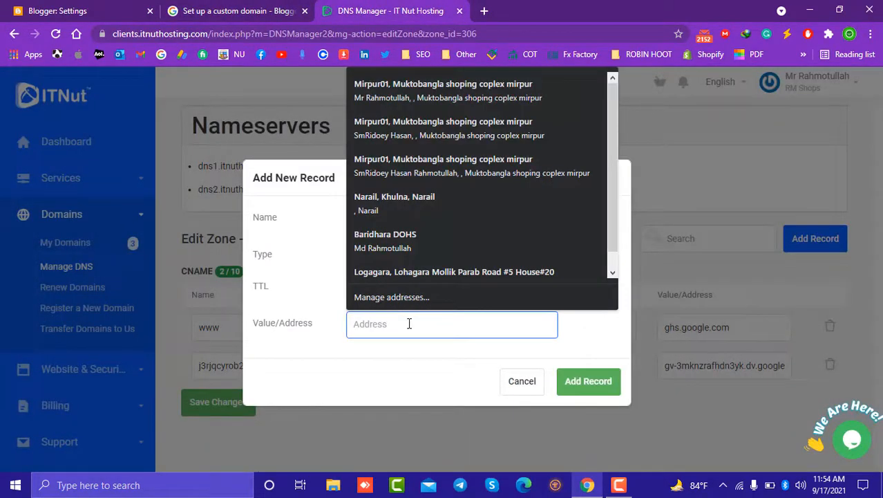
key("ctrl+v")
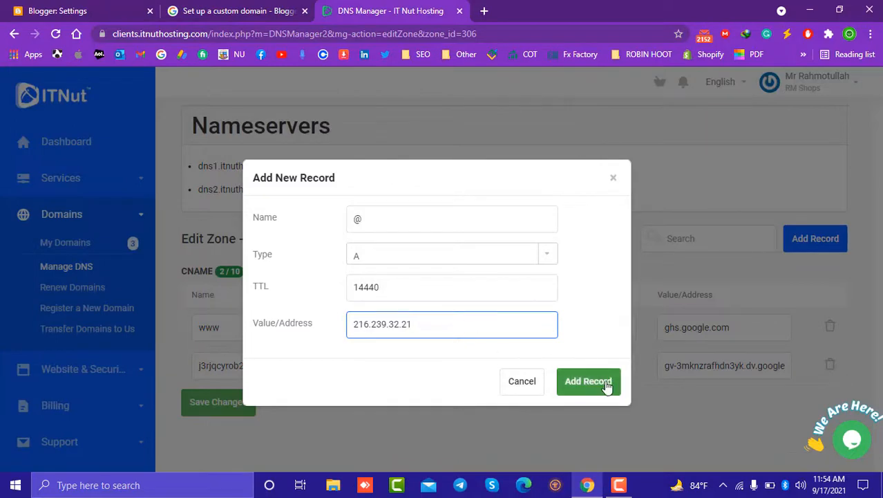
left_click(606, 387)
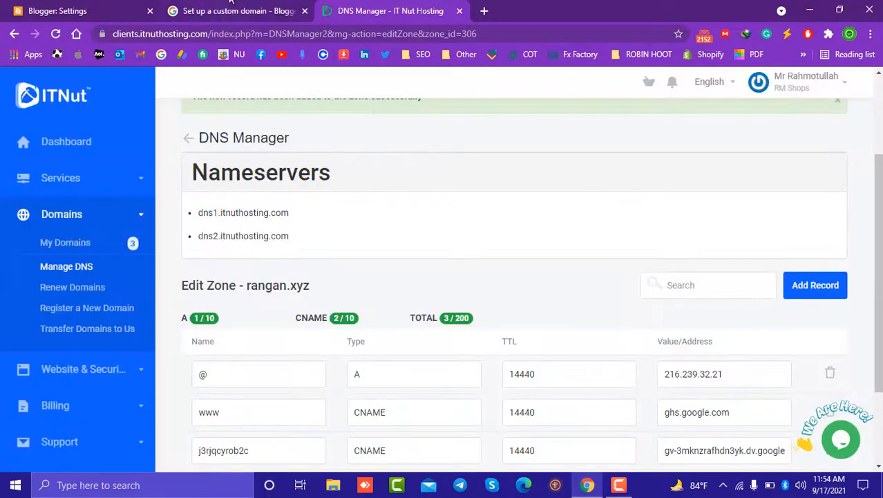
Step: Copy the second A-record IP, 216.239.34.21, from the Blogger Help article and switch back to the DNS manager
left_click(235, 10)
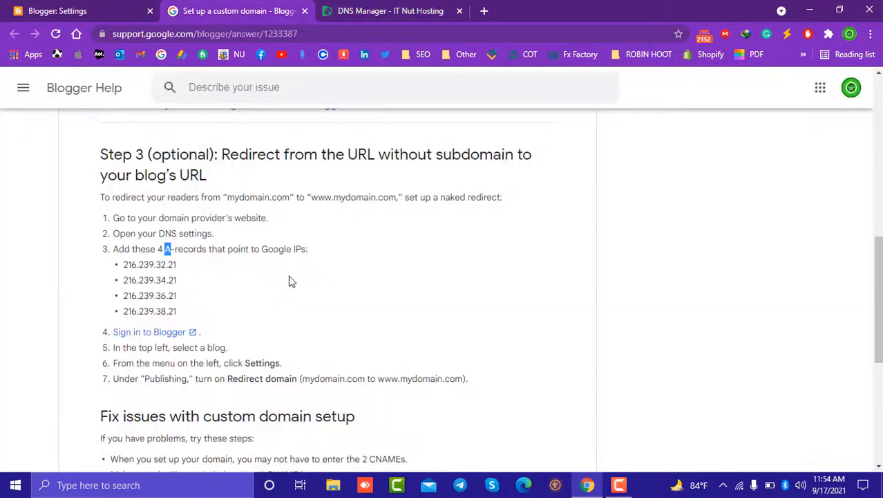
double_click(155, 282)
key("ctrl+c")
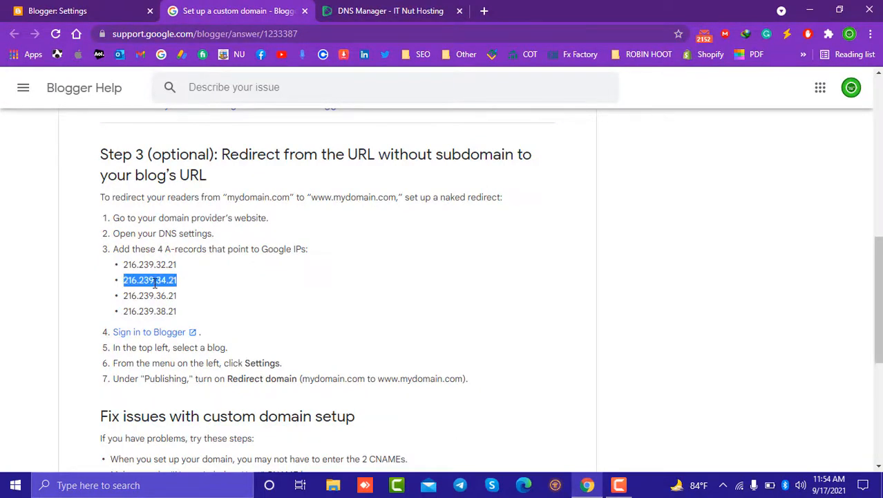
left_click(390, 10)
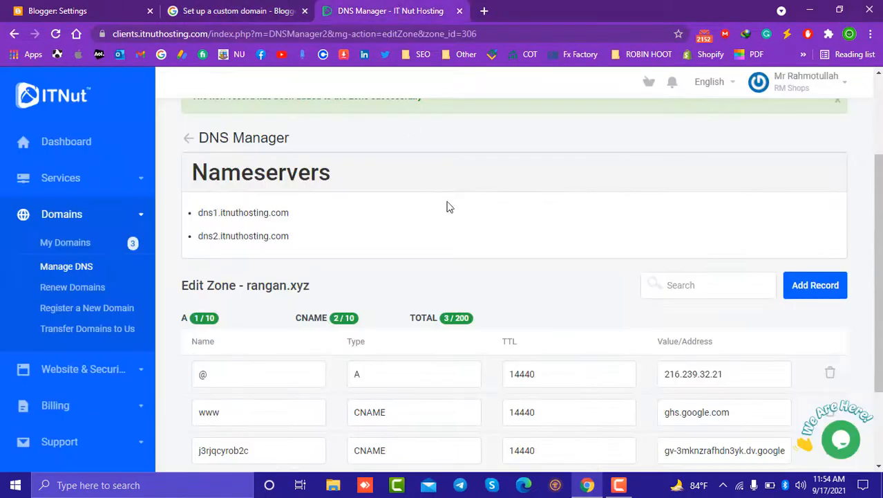
Step: Add a second A record named @ to the rangan.xyz zone, pointing to the copied address 216.239.34.21
scroll(793, 285, "down", 1)
left_click(833, 240)
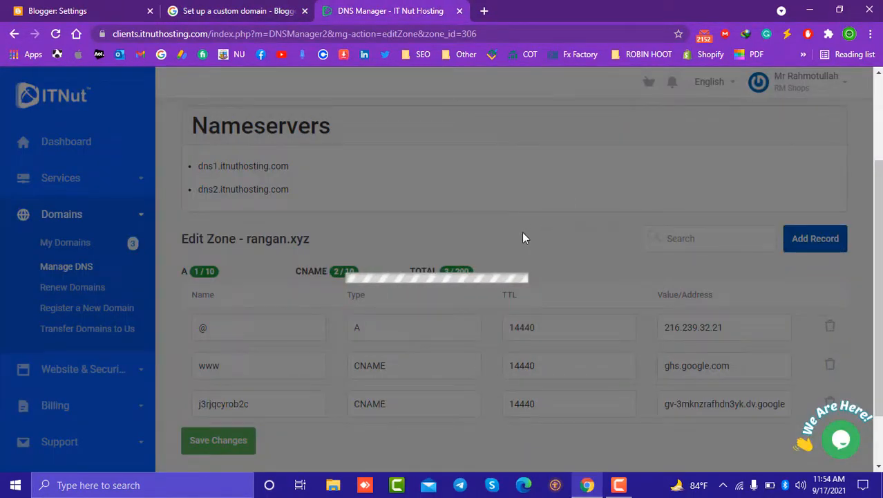
left_click(434, 223)
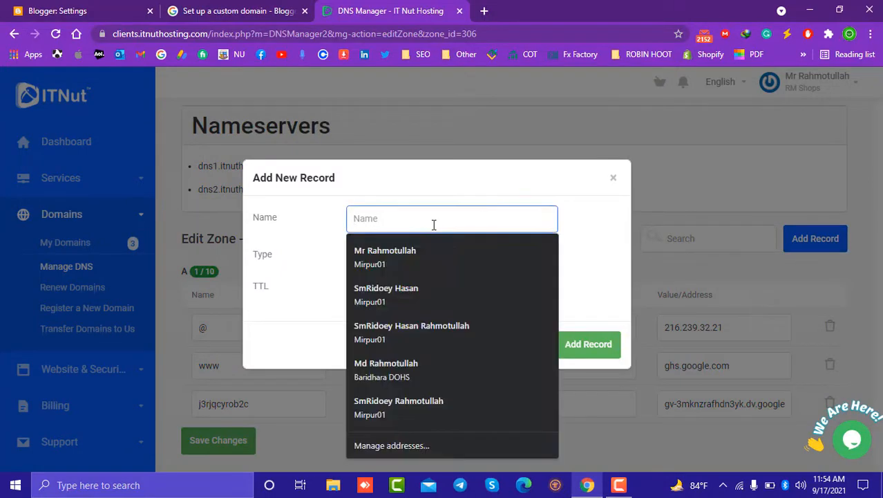
type("@")
left_click(593, 285)
left_click(449, 262)
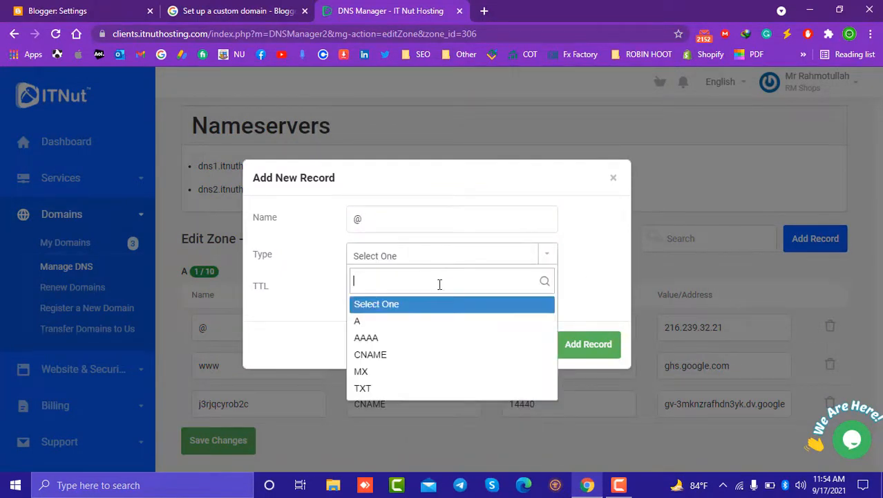
left_click(424, 332)
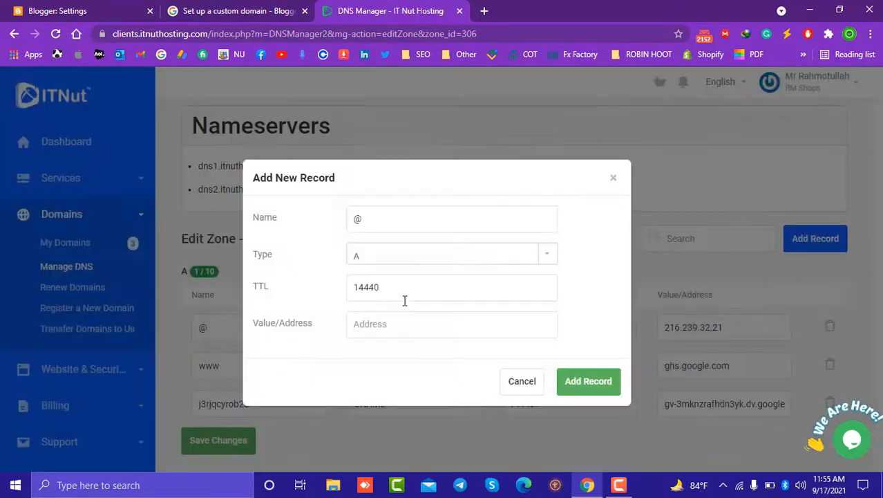
left_click(397, 330)
key("ctrl+v")
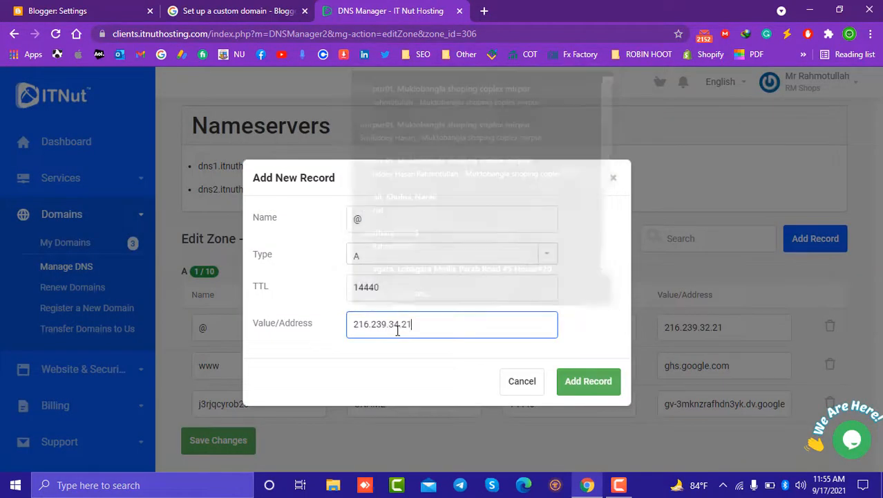
left_click(589, 380)
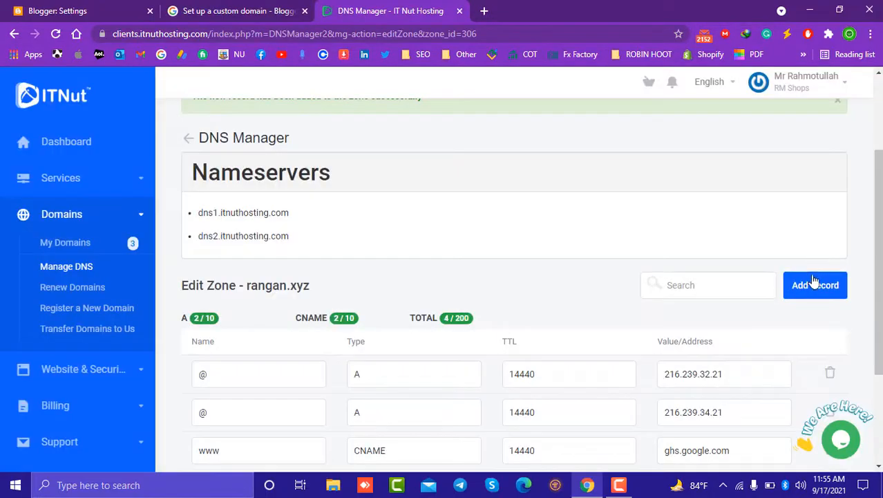
Step: Start a new DNS record, and copy the third A-record IP, 216.239.36.21, from the Blogger Help article for it
left_click(814, 282)
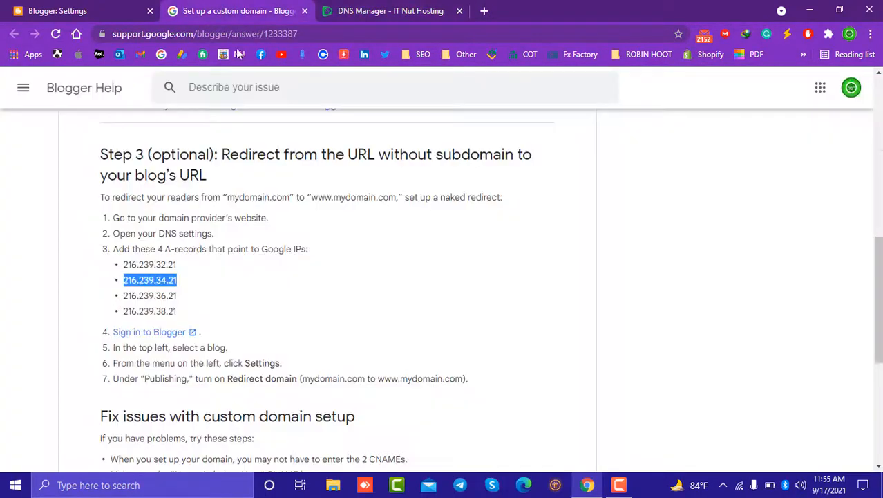
left_click(235, 11)
double_click(164, 295)
key("ctrl+c")
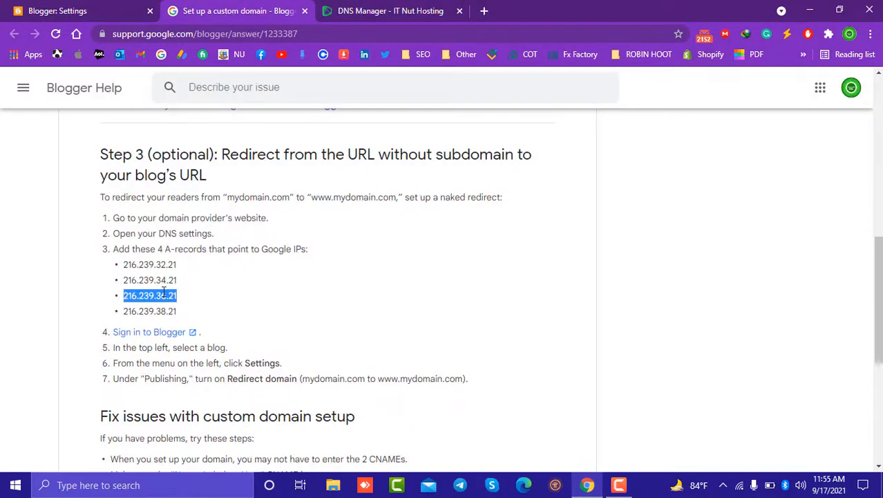
left_click(328, 8)
Step: Fill in the new record with name @, type A and address 216.239.36.21, and add it to the zone
left_click(415, 210)
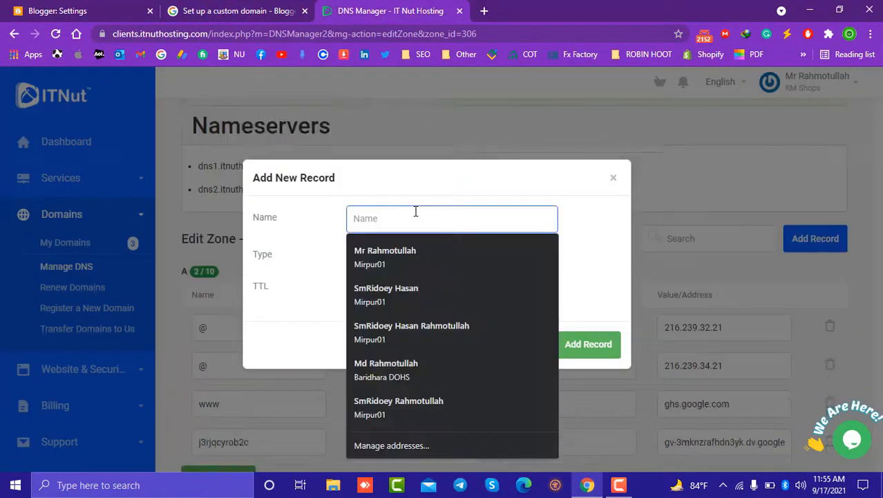
type("@")
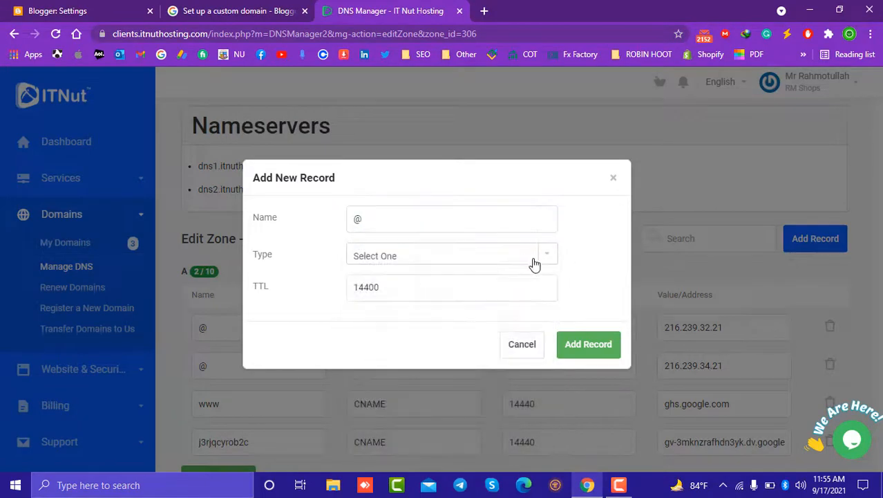
left_click(523, 258)
left_click(449, 322)
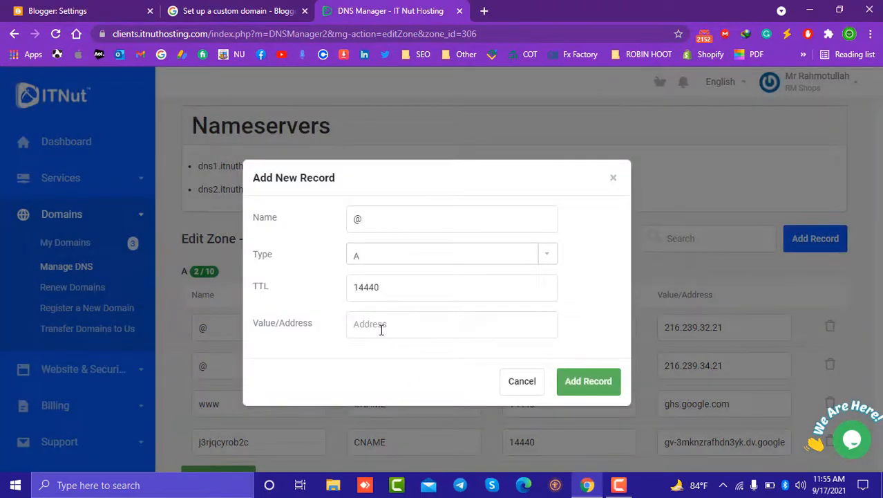
left_click(381, 330)
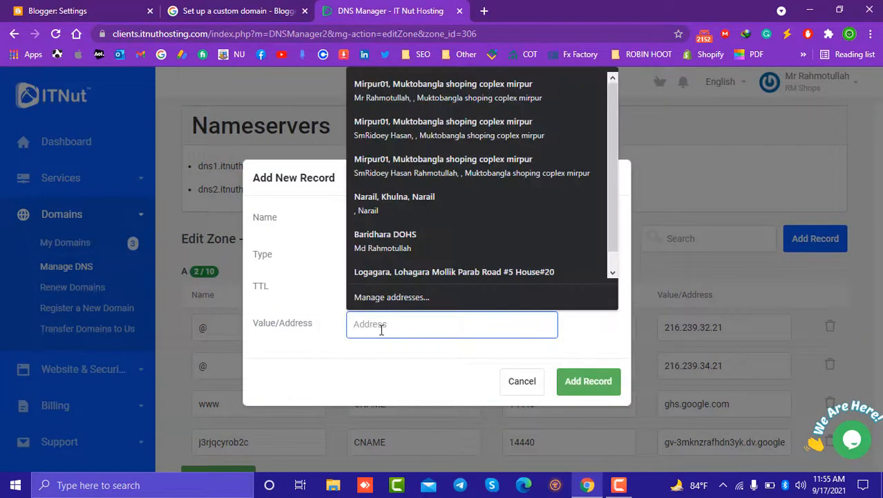
key("ctrl+v")
left_click(593, 381)
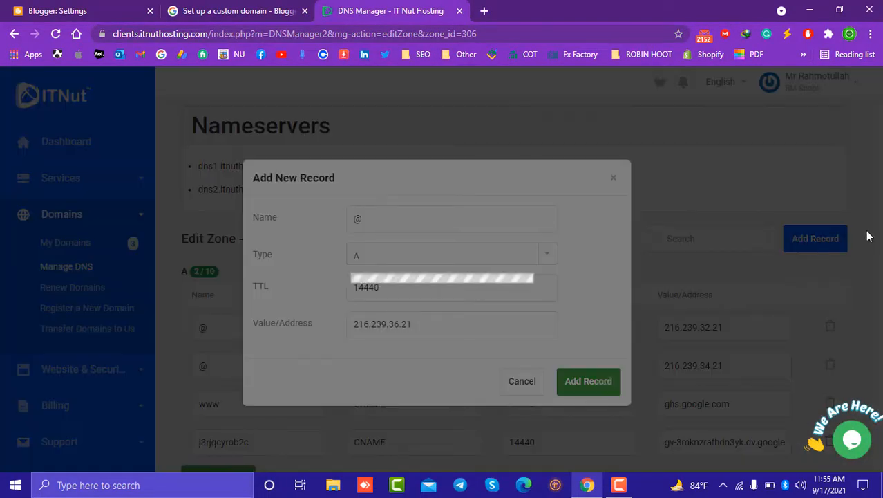
Step: Copy the fourth A-record IP, 216.239.38.21, from the Blogger Help article and go back to the DNS manager
left_click(208, 10)
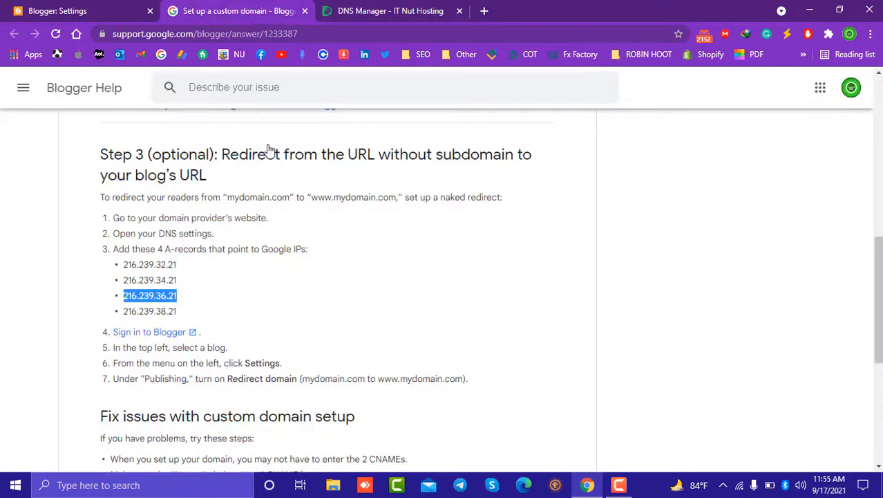
double_click(160, 311)
key("ctrl+c")
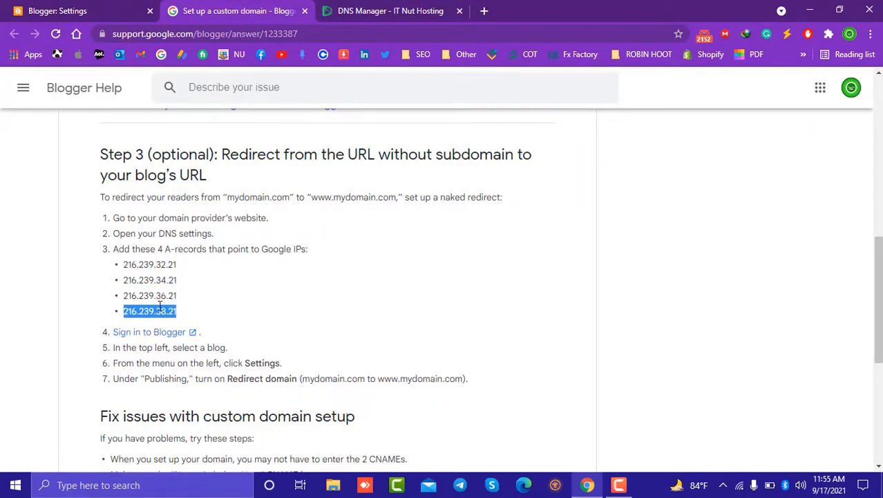
left_click(343, 8)
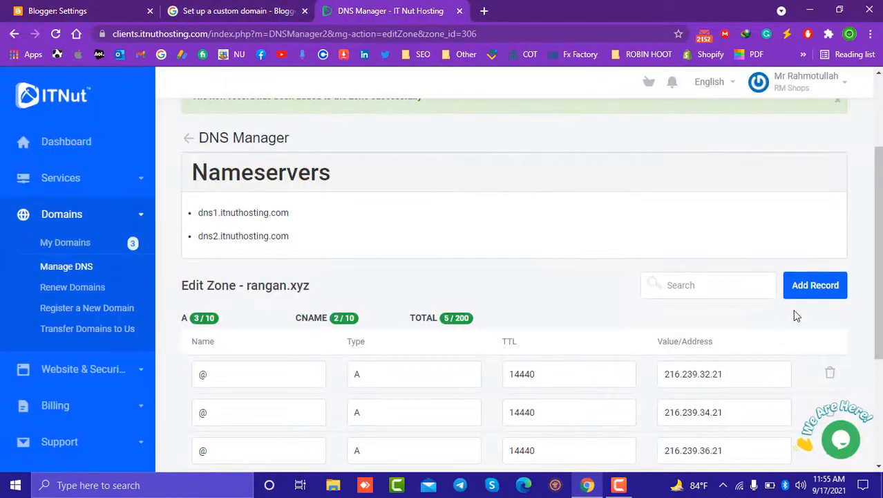
Step: Add a fourth A record named @ to the rangan.xyz zone, pointing to the copied address 216.239.38.21
left_click(809, 287)
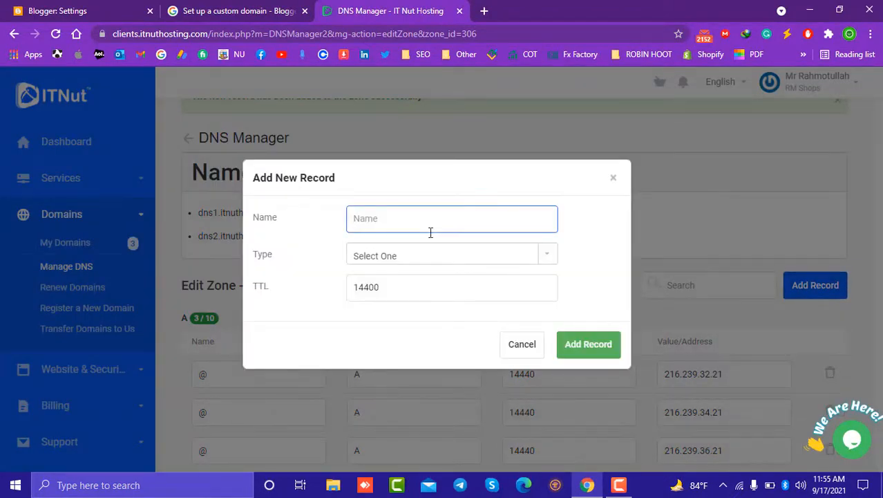
type("@")
left_click(590, 257)
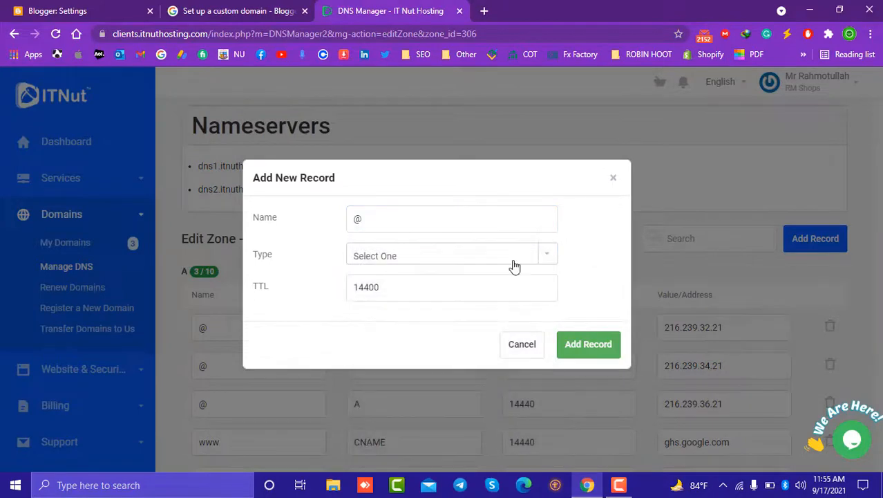
left_click(515, 262)
left_click(440, 320)
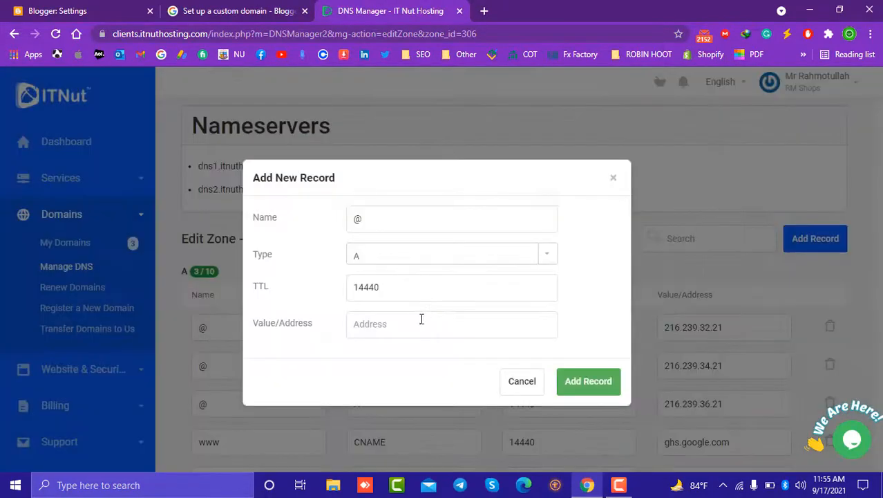
left_click(413, 329)
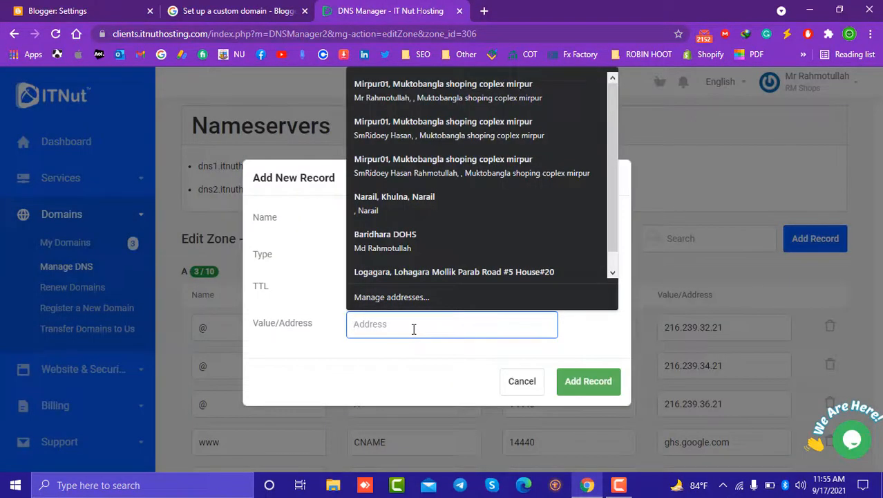
key("ctrl+v")
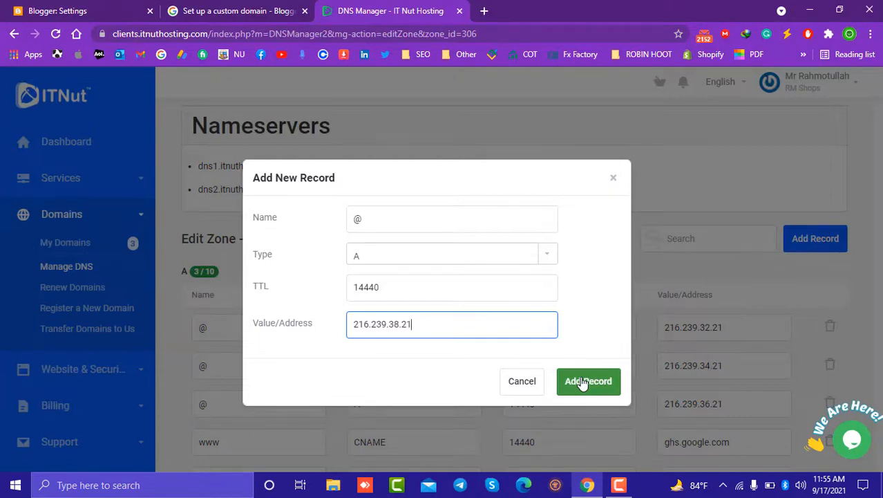
left_click(582, 382)
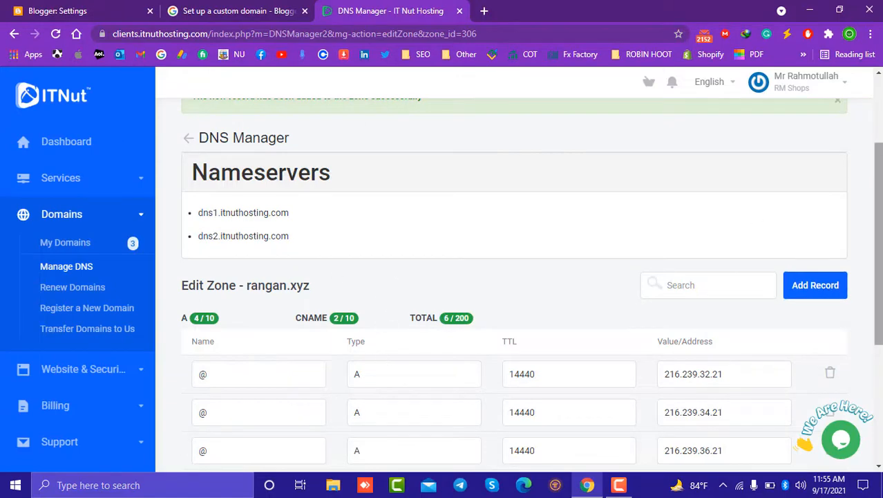
Step: Save the DNS zone changes for rangan.xyz and open that domain's nameserver settings from the list of domains
scroll(878, 221, "down", 3)
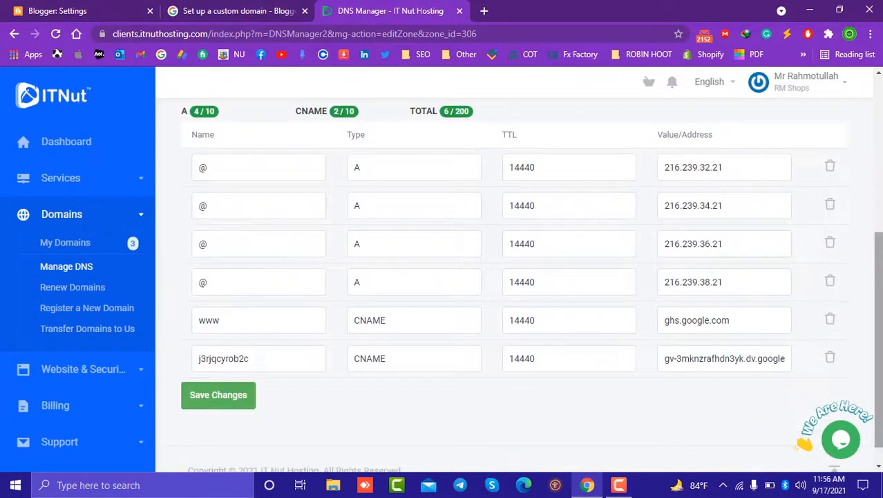
left_click(219, 397)
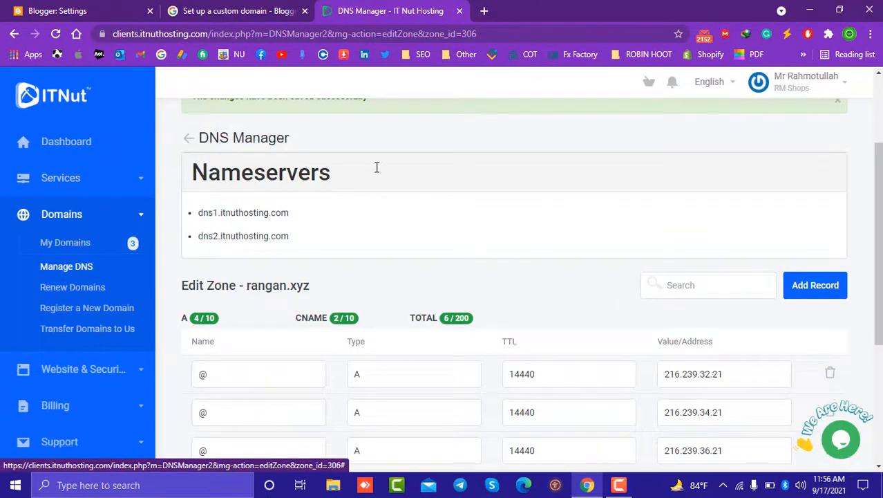
left_click(118, 241)
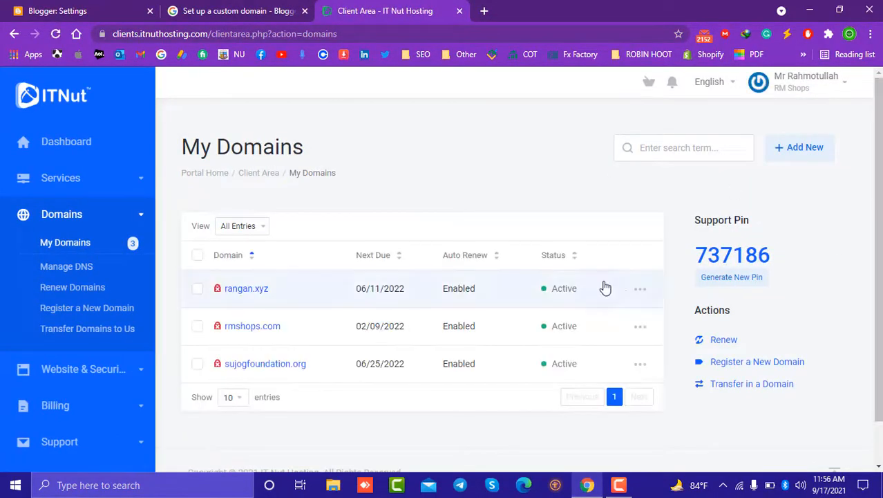
left_click(640, 291)
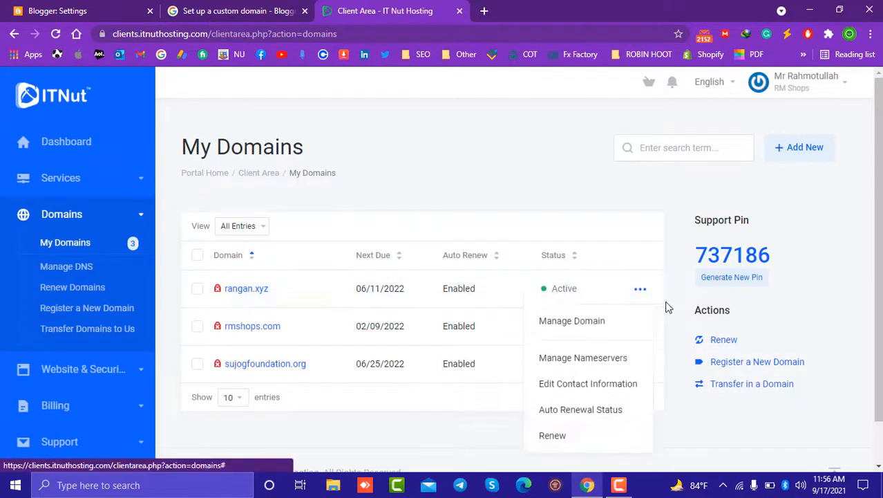
left_click(582, 368)
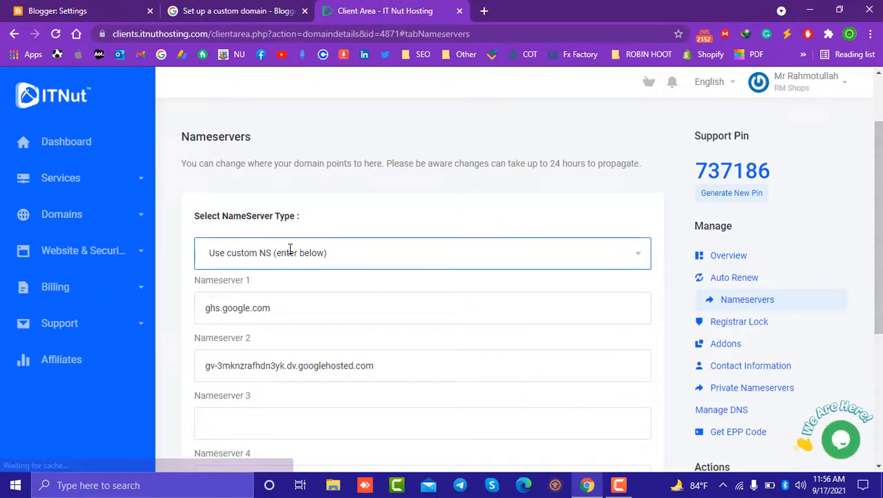
Step: Set the nameserver type of rangan.xyz to IT Nut Domain DNS and apply the nameserver change
scroll(483, 266, "down", 1)
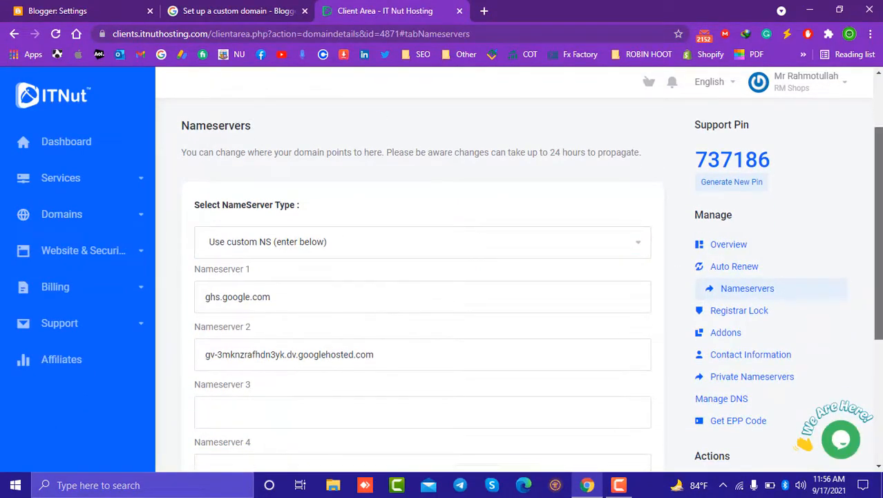
left_click(495, 220)
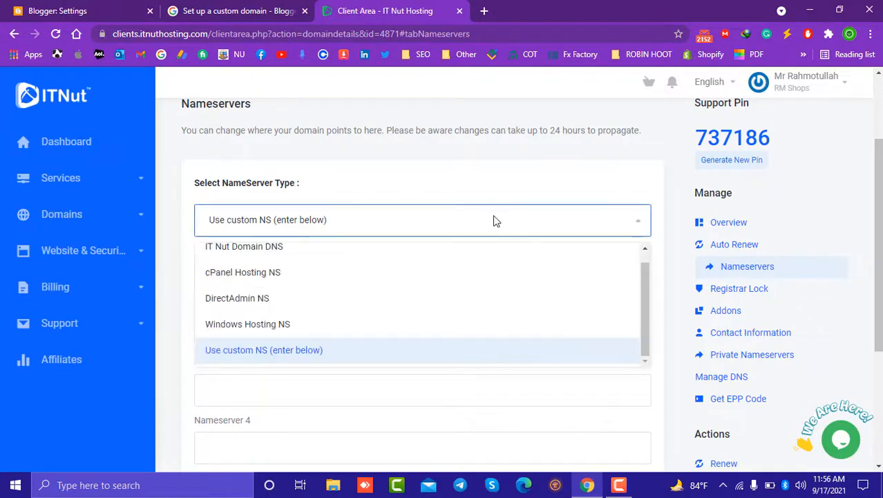
left_click(261, 250)
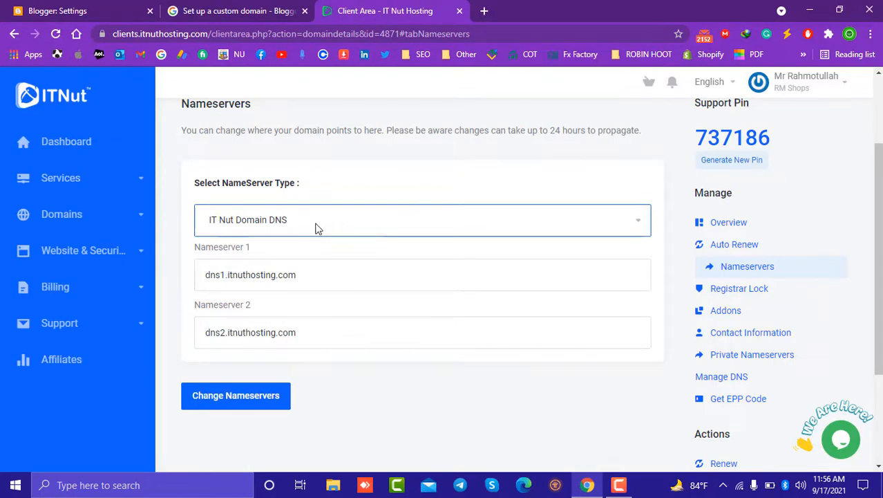
left_click(236, 394)
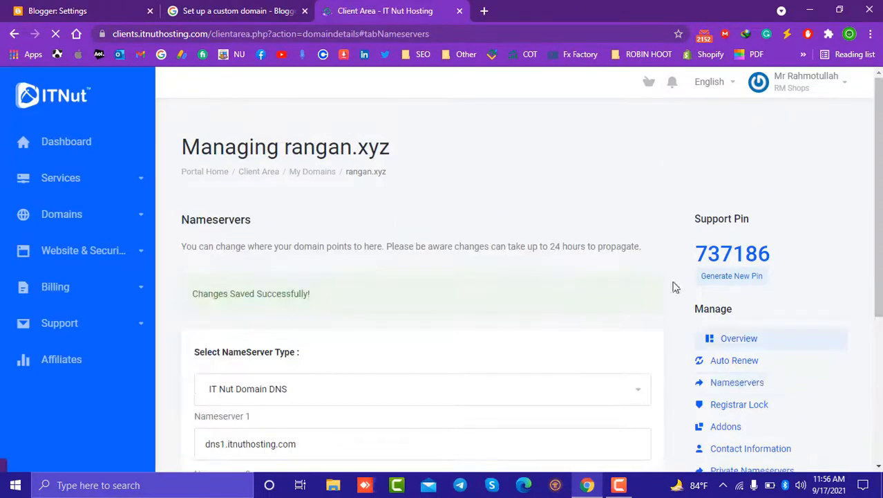
left_click(589, 386)
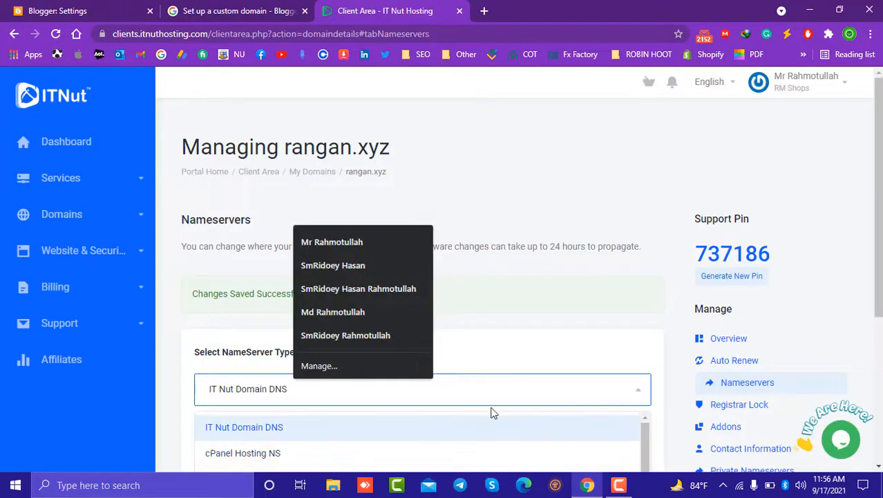
scroll(483, 311, "down", 1)
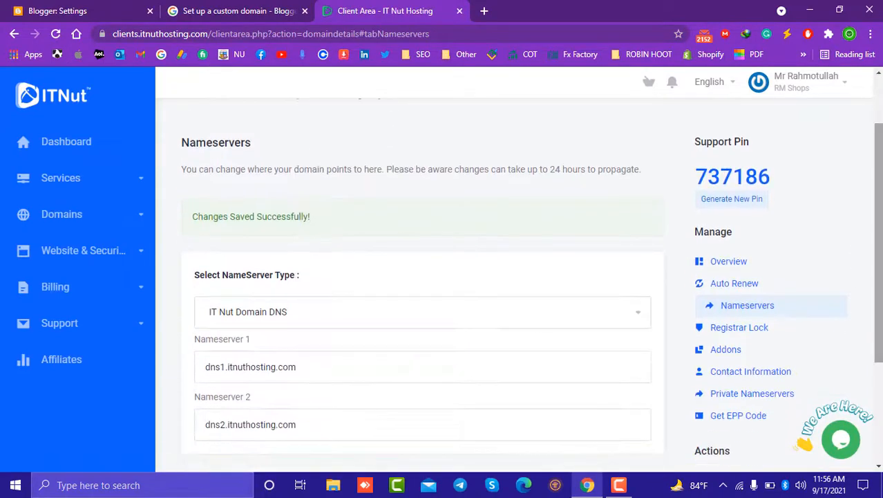
left_click(625, 304)
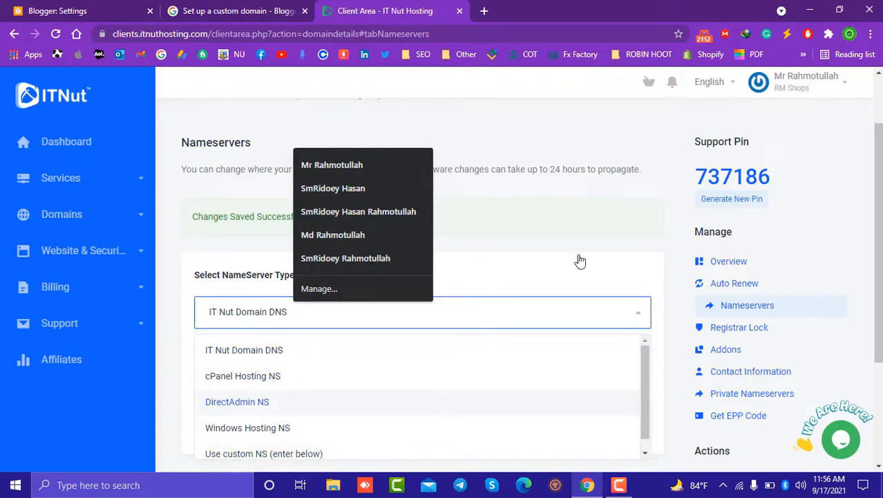
left_click(613, 280)
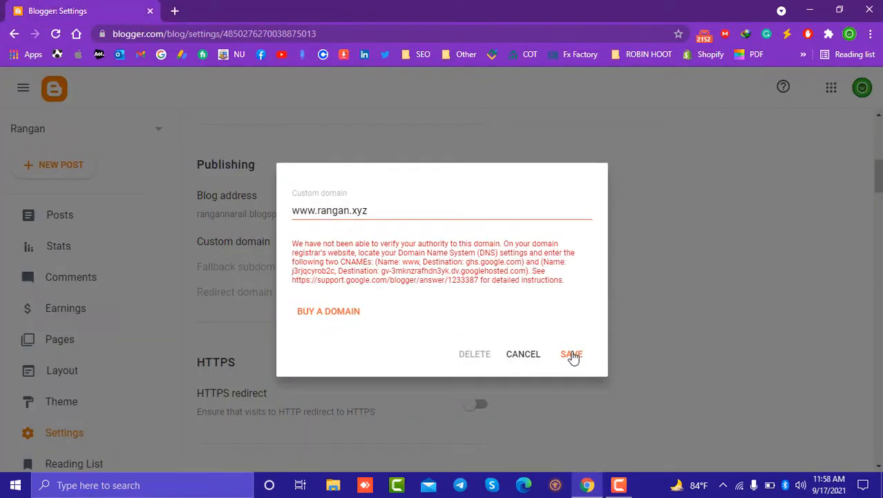
left_click(572, 354)
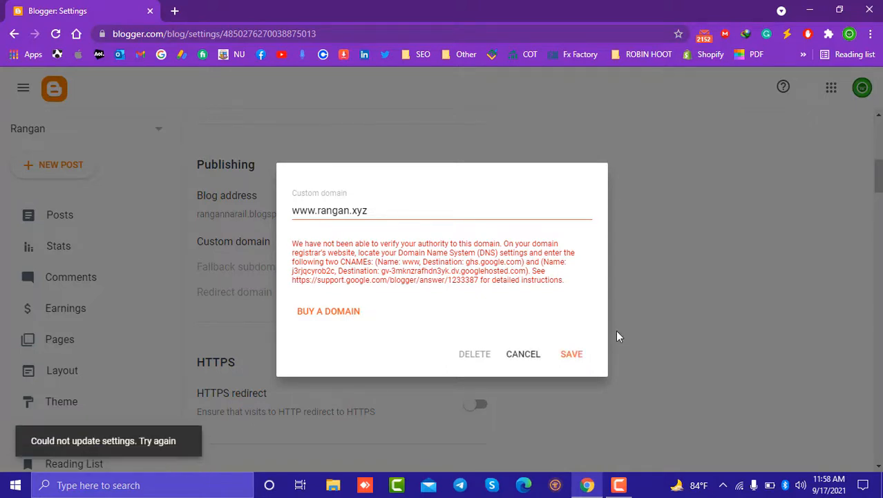
left_click(577, 361)
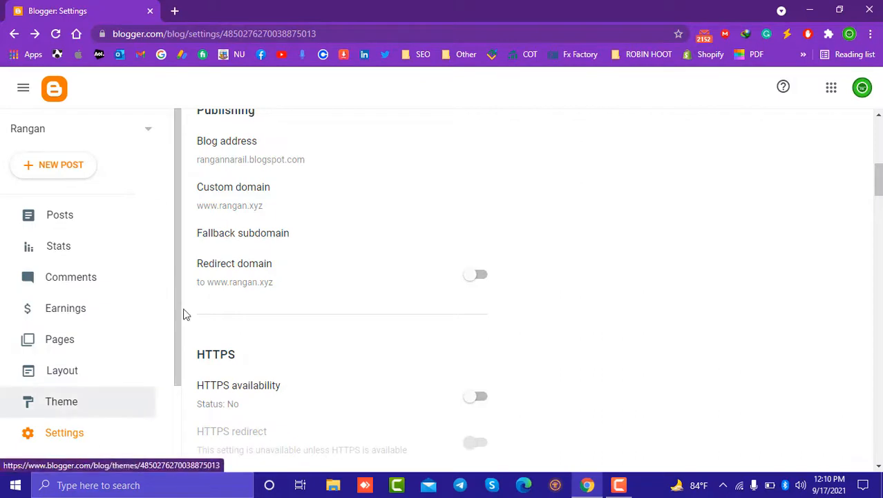
left_click_drag(176, 294, 171, 403)
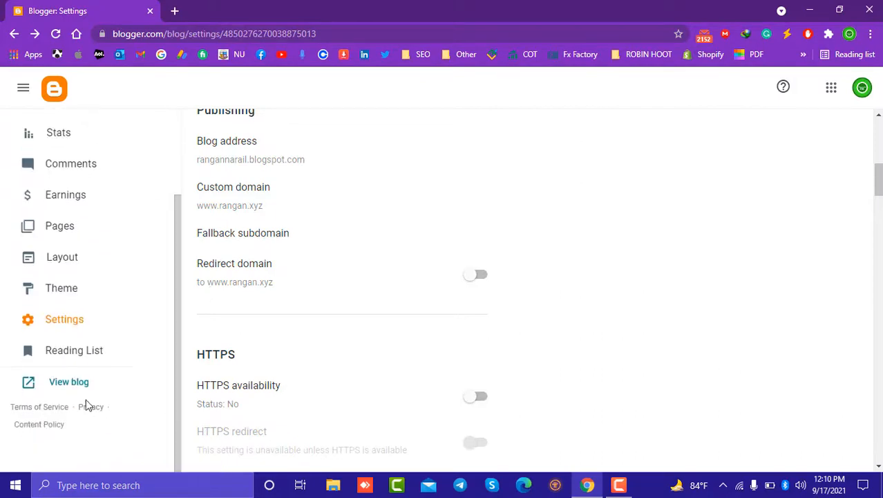
left_click(69, 383)
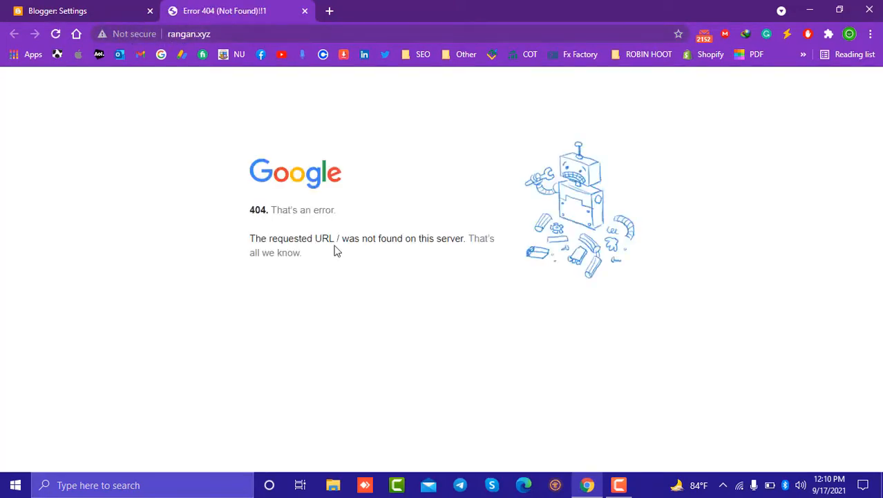
left_click(76, 6)
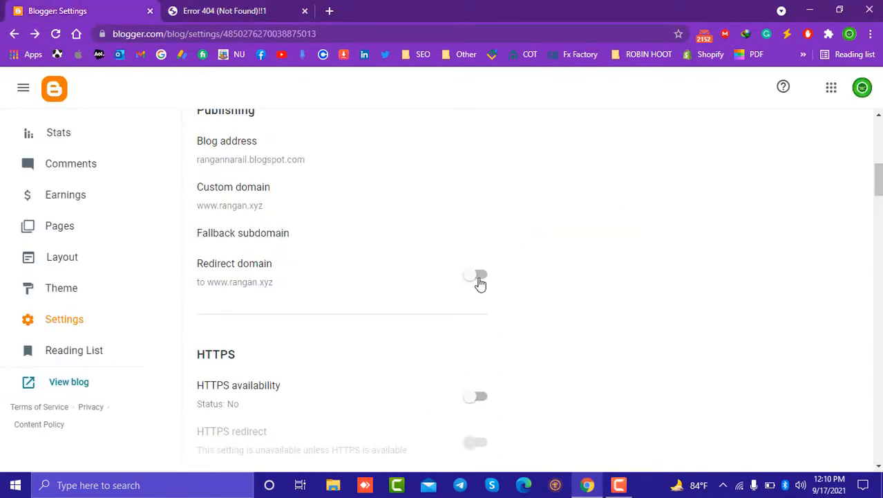
left_click(477, 276)
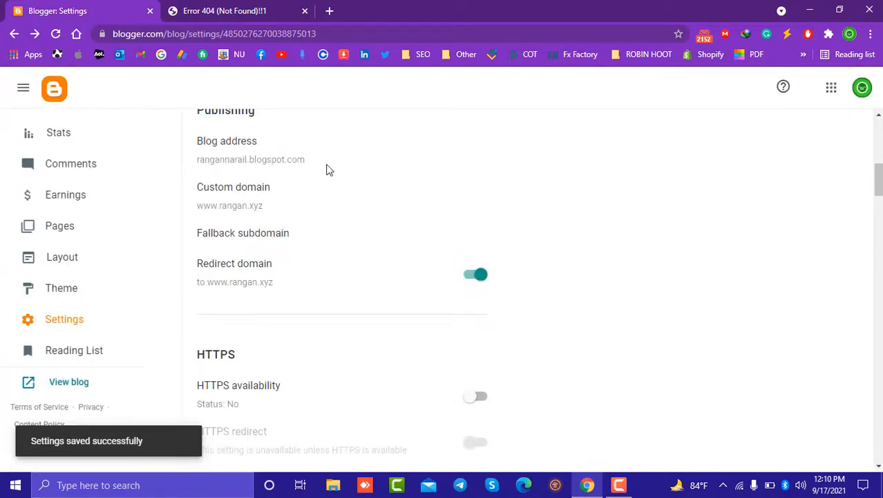
left_click(241, 8)
left_click(55, 35)
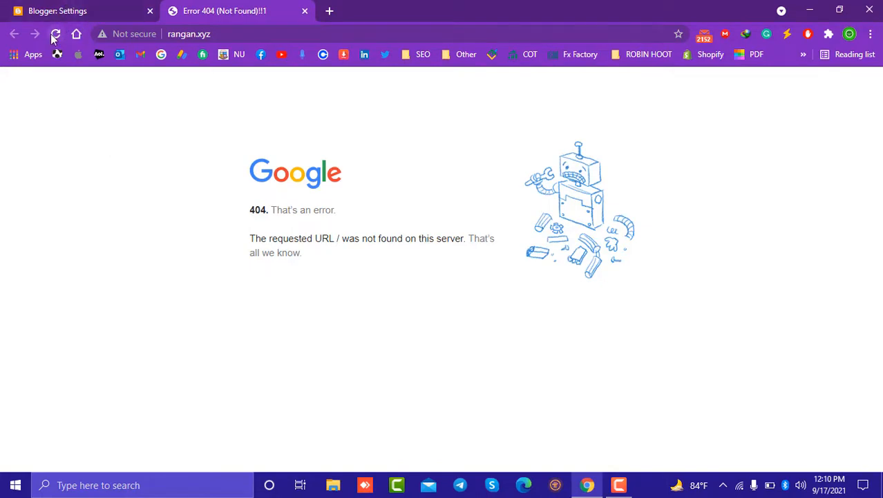
Step: Turn on HTTPS availability in the blog settings, then view the live blog and reload it
left_click(93, 8)
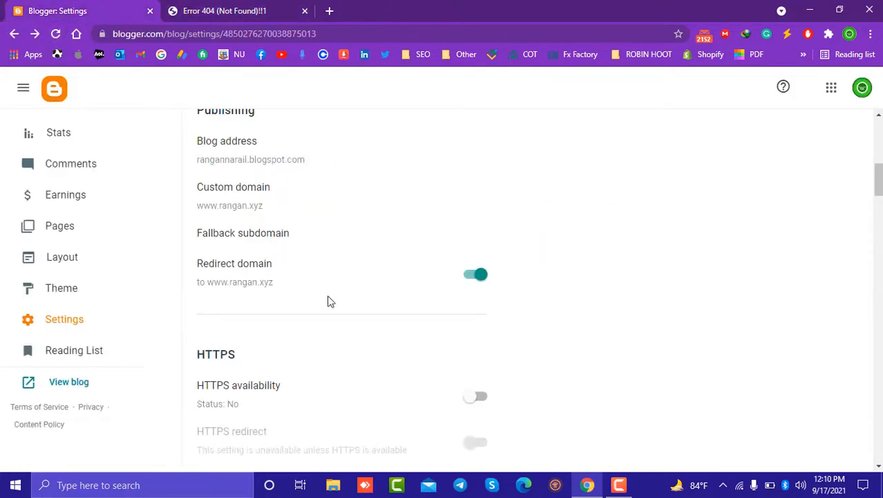
left_click(477, 399)
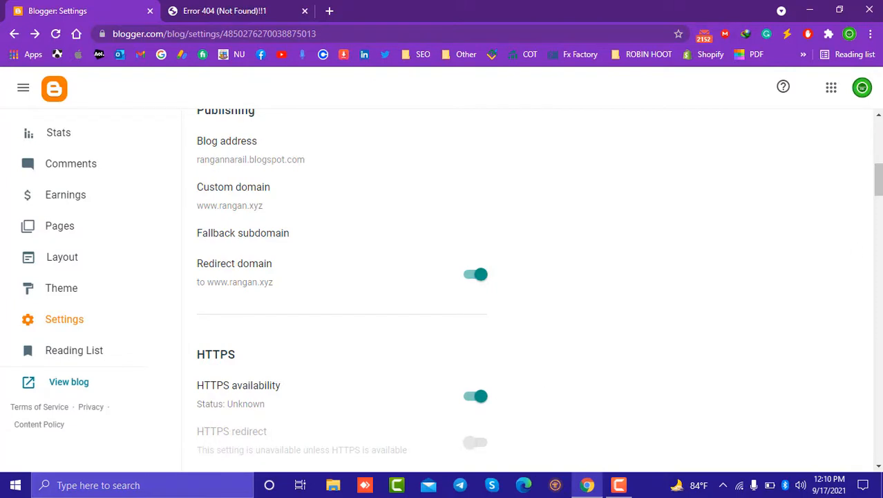
mouse_move(880, 177)
left_mouse_down()
mouse_move(879, 200)
mouse_move(880, 187)
left_mouse_up()
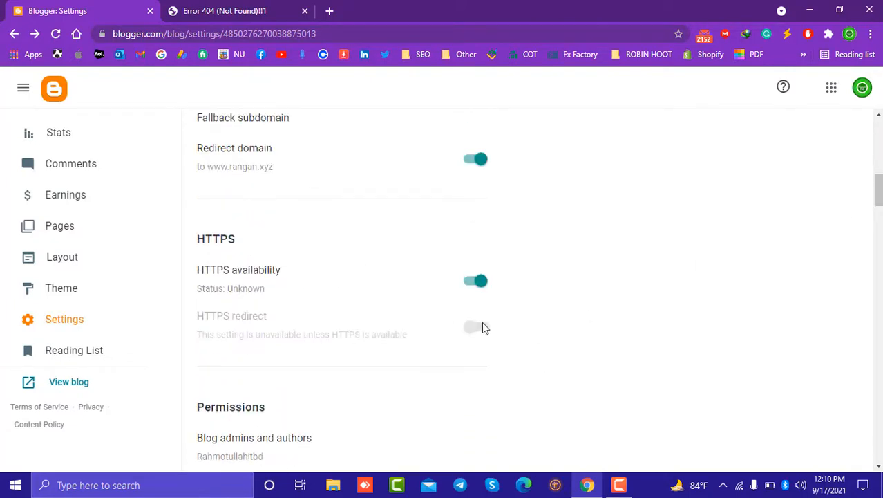
double_click(261, 271)
left_click(237, 289)
left_click_drag(878, 203, 882, 168)
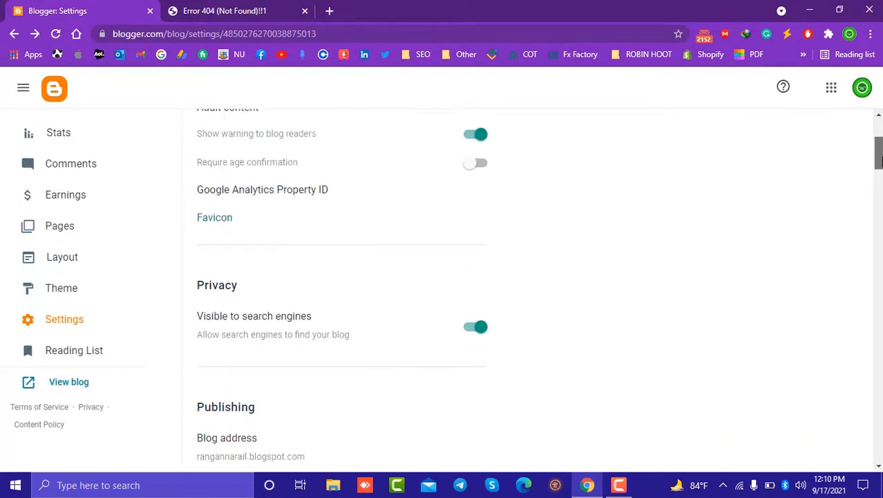
left_click(67, 385)
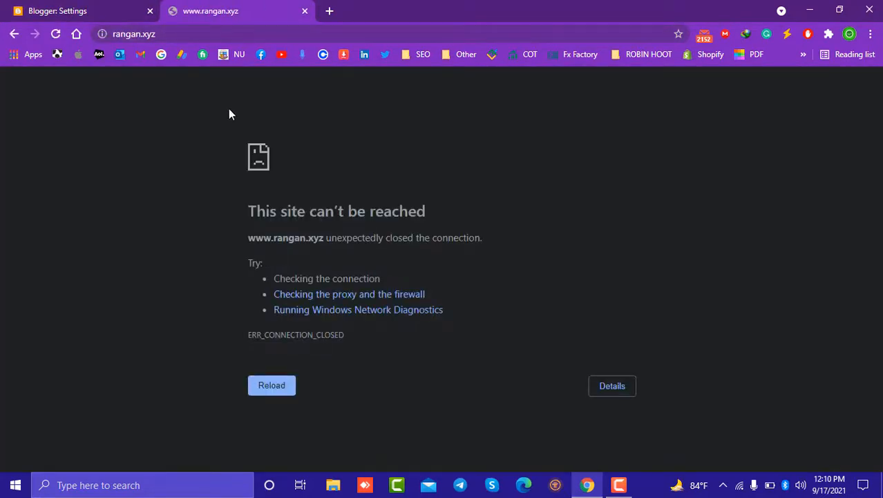
left_click(56, 35)
Step: Search Google for "dns checker" in a new browser tab and open the dnschecker.org site
left_click(327, 12)
type("dn")
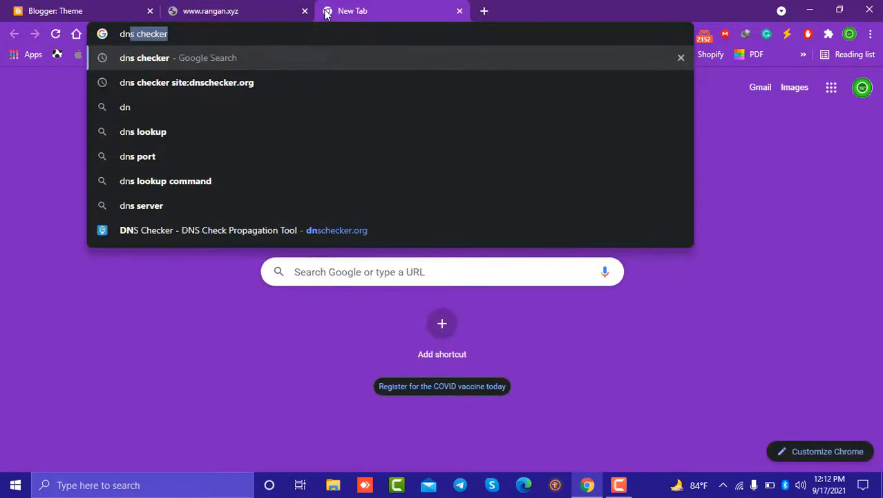
key("Return")
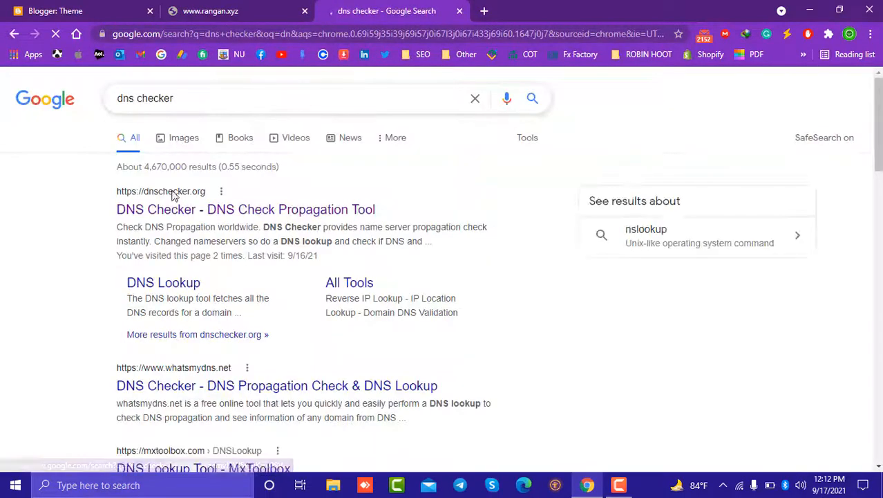
left_click(175, 206)
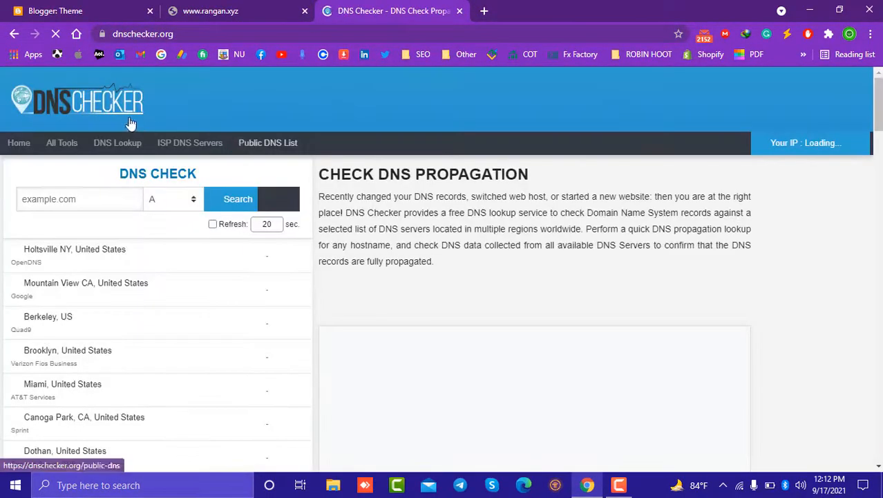
Step: Run a DNS propagation check of the A records for rangan.xyz and examine the results by location
left_click(77, 196)
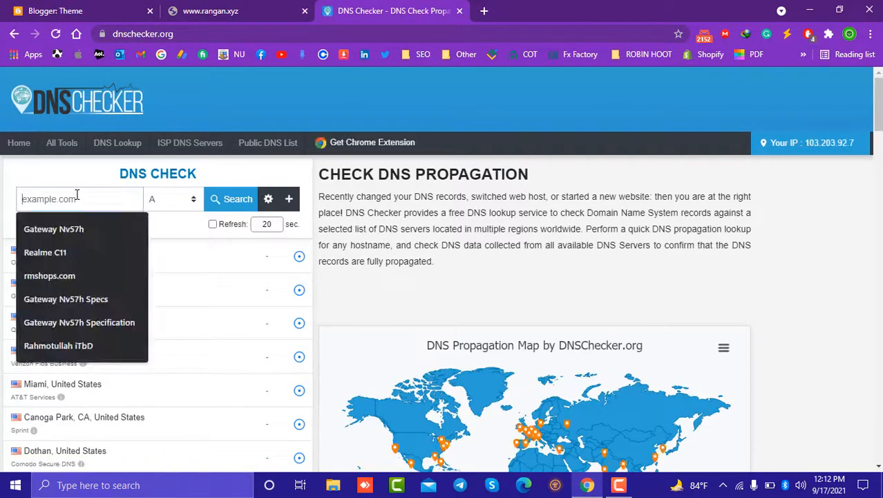
type("rangan.xyz")
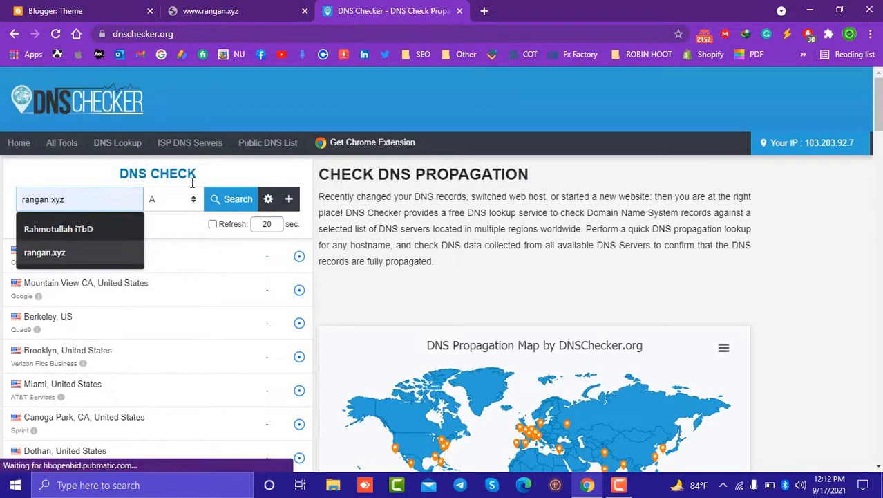
left_click(241, 203)
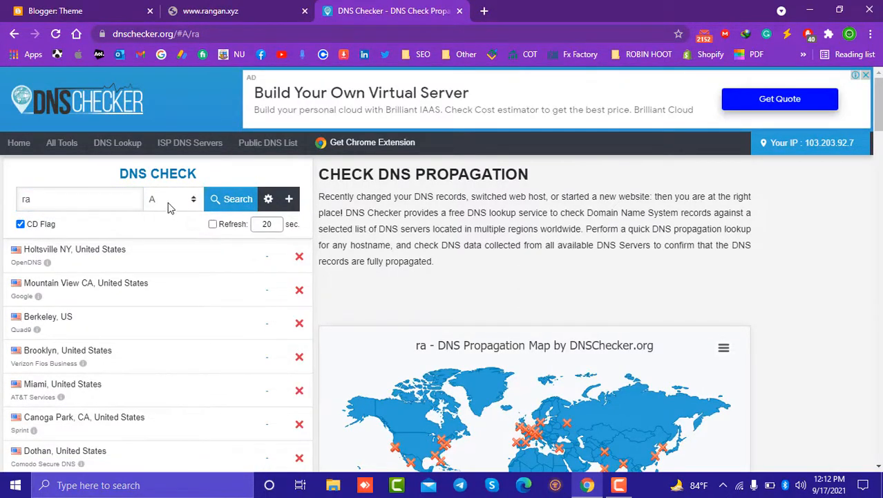
left_click(93, 204)
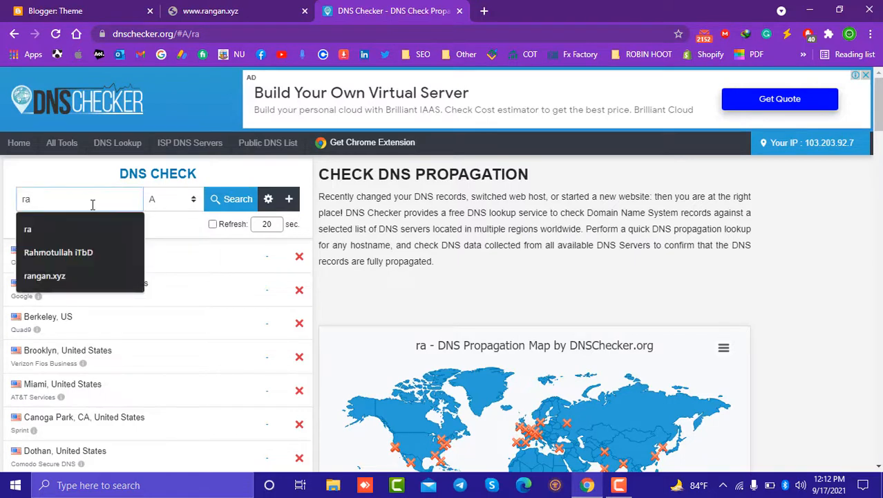
left_click(96, 274)
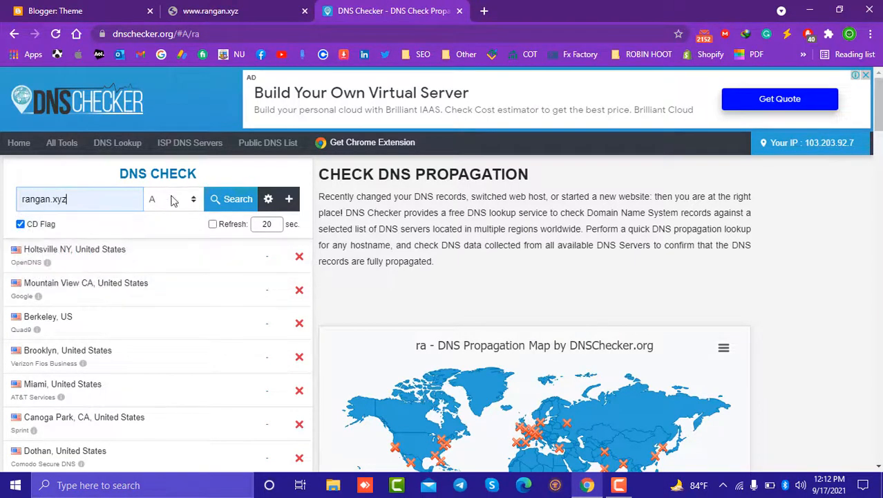
left_click(251, 199)
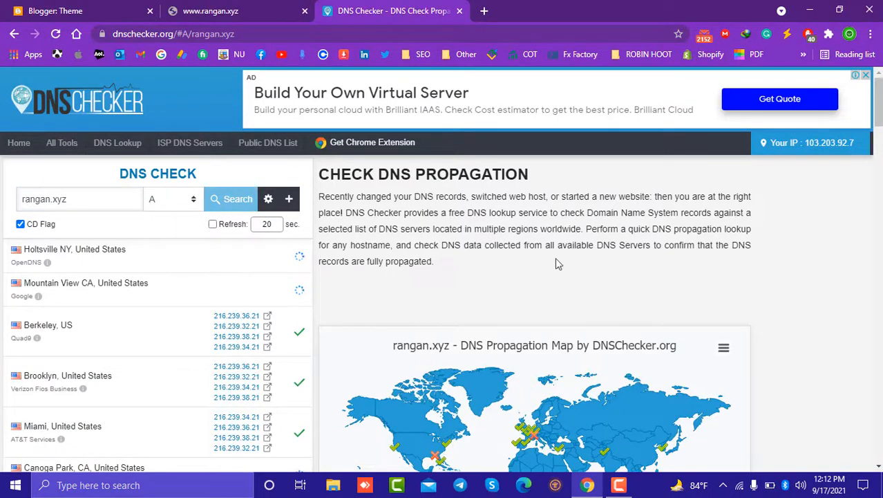
scroll(853, 211, "down", 2)
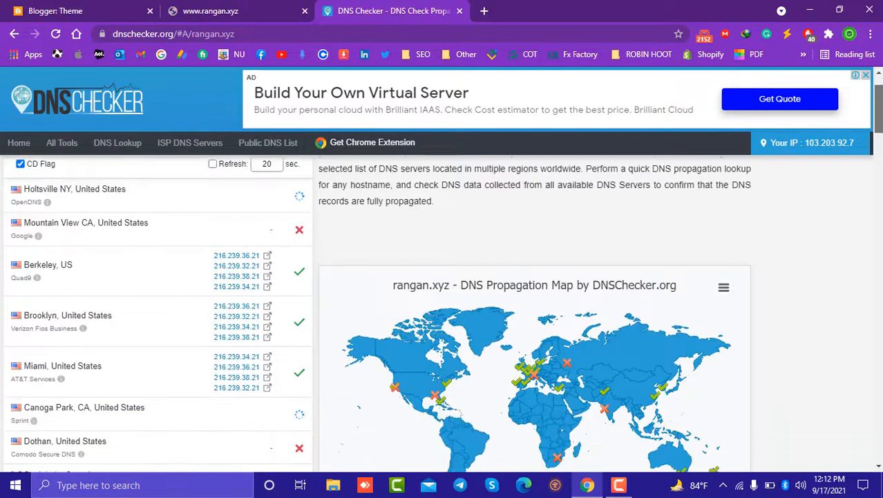
Step: Examine the A record results for rangan.xyz across the whole server location list and on the propagation map
scroll(852, 211, "up", 2)
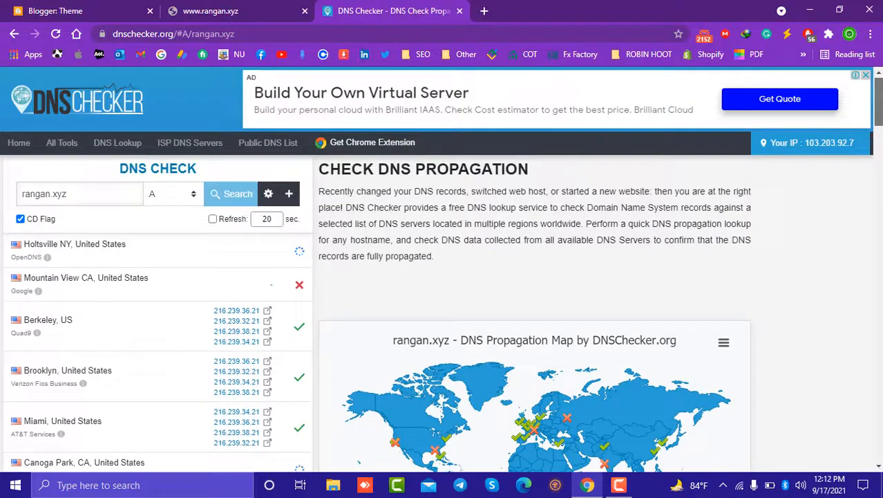
scroll(878, 145, "down", 3)
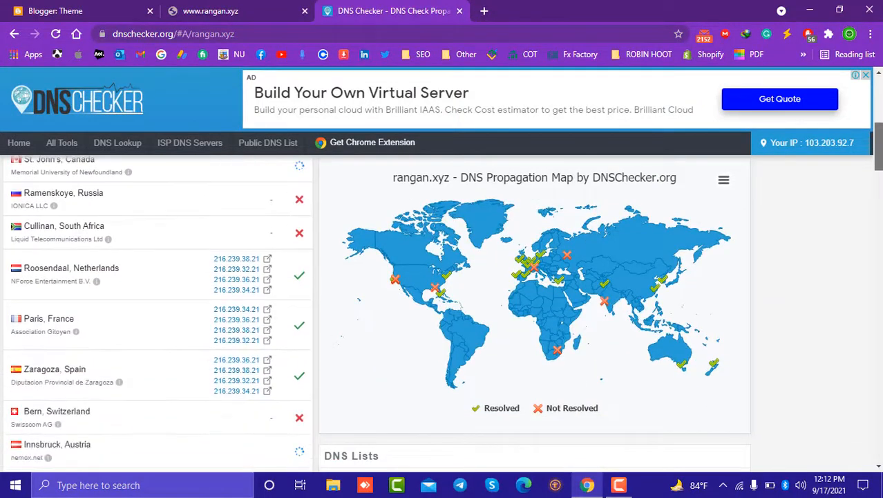
scroll(877, 148, "down", 2)
scroll(878, 148, "down", 2)
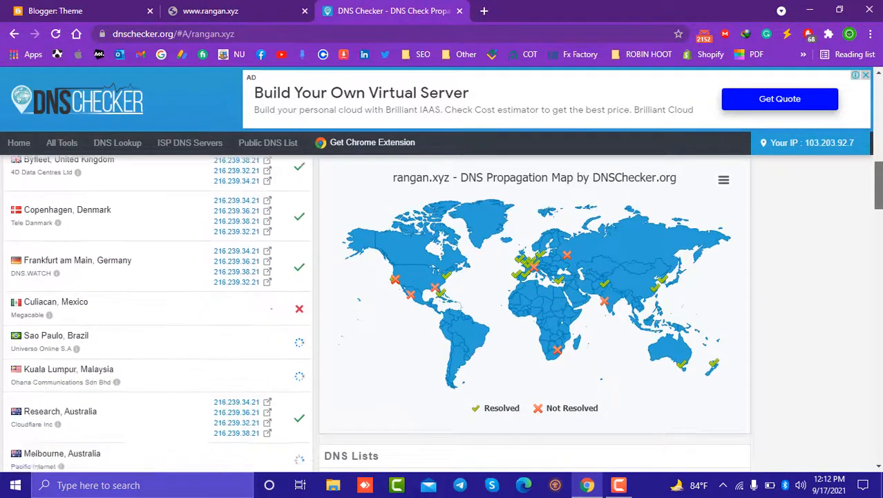
scroll(878, 149, "down", 10)
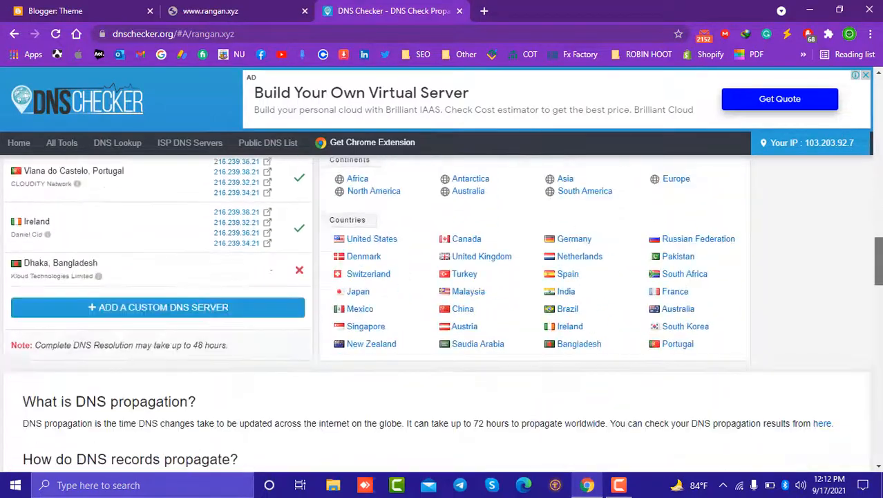
scroll(442, 315, "down", 3)
scroll(442, 314, "up", 6)
scroll(533, 311, "up", 5)
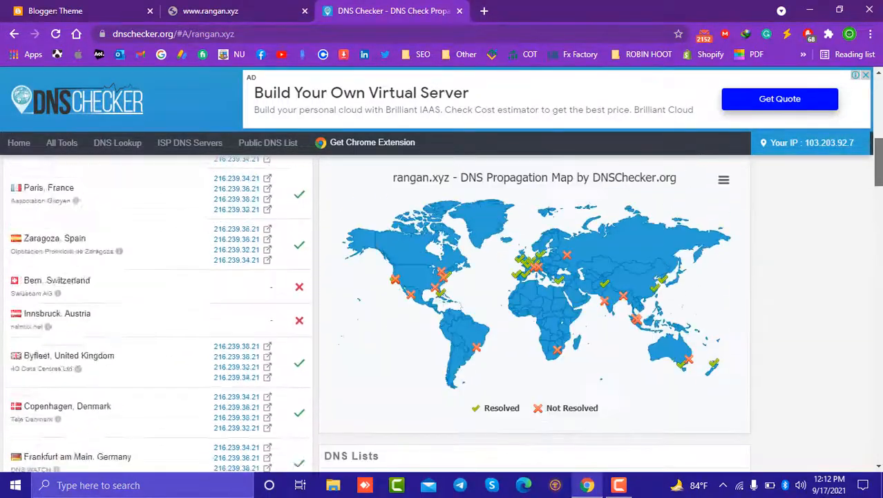
scroll(532, 311, "up", 1)
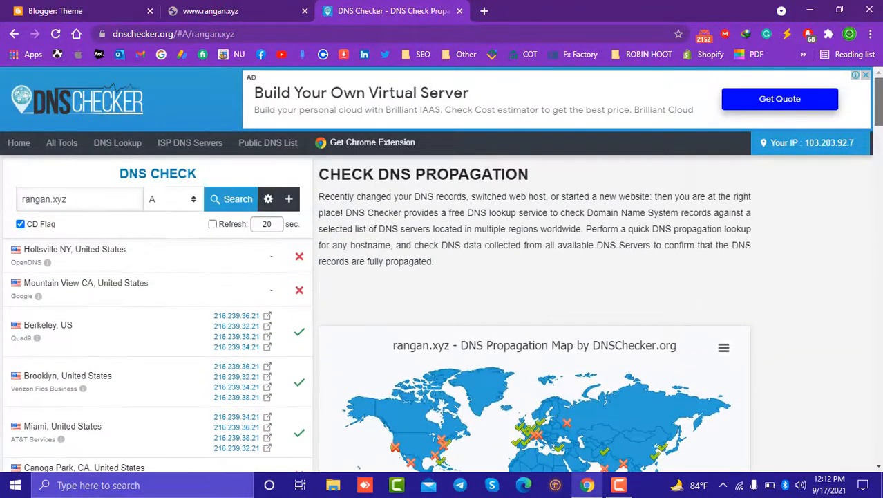
Step: Run a DNS propagation check of the CNAME records for rangan.xyz and review the results for every listed location
left_click(186, 199)
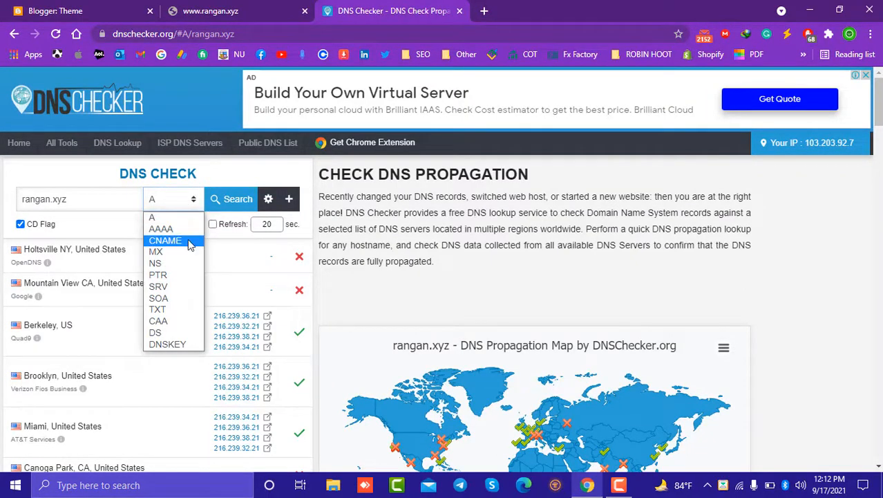
left_click(188, 240)
left_click(233, 203)
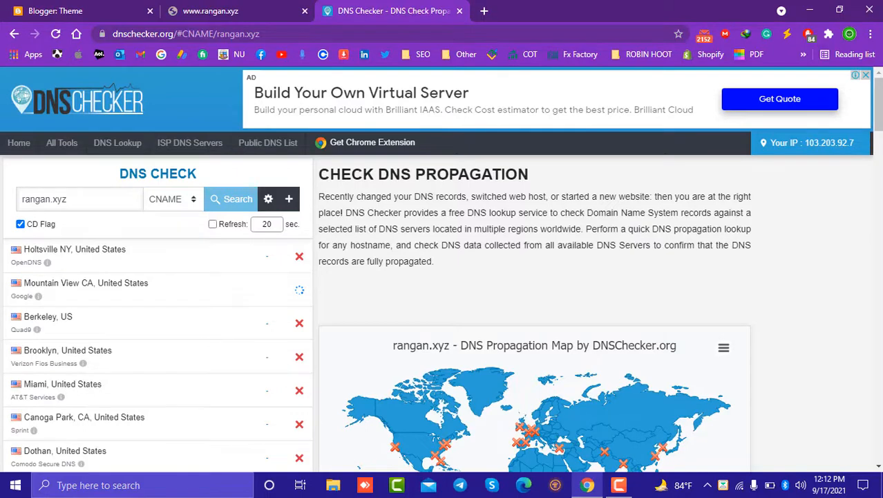
scroll(442, 311, "down", 3)
scroll(158, 311, "down", 4)
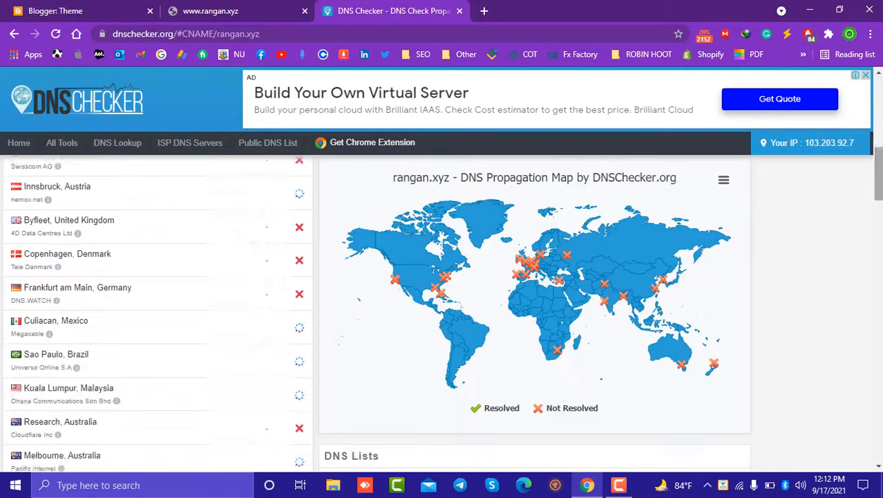
scroll(443, 311, "down", 5)
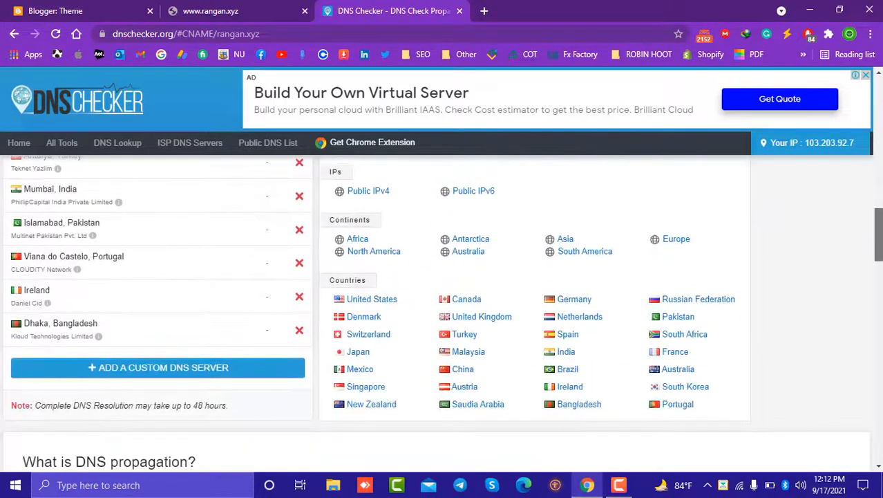
scroll(443, 311, "down", 1)
scroll(442, 311, "up", 7)
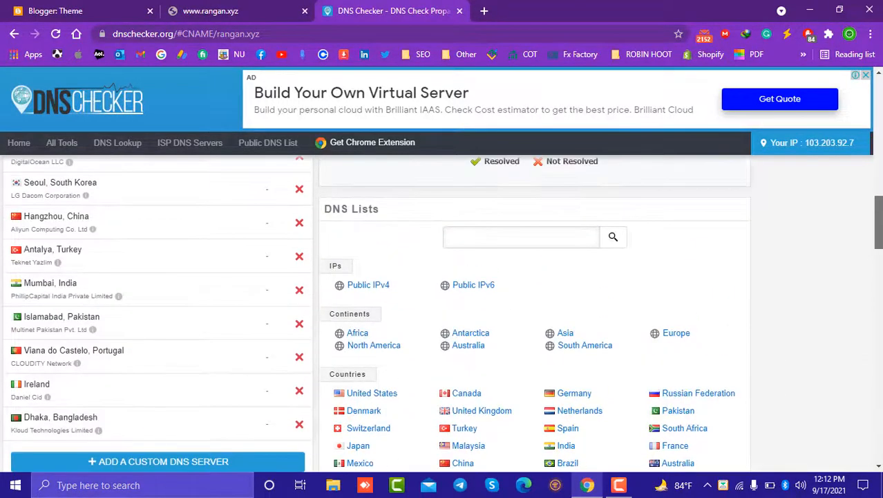
scroll(442, 311, "up", 4)
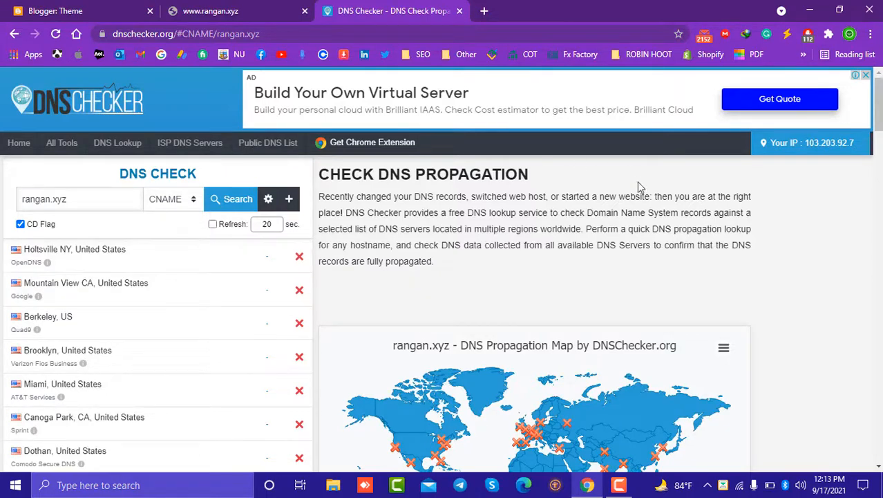
scroll(442, 314, "down", 15)
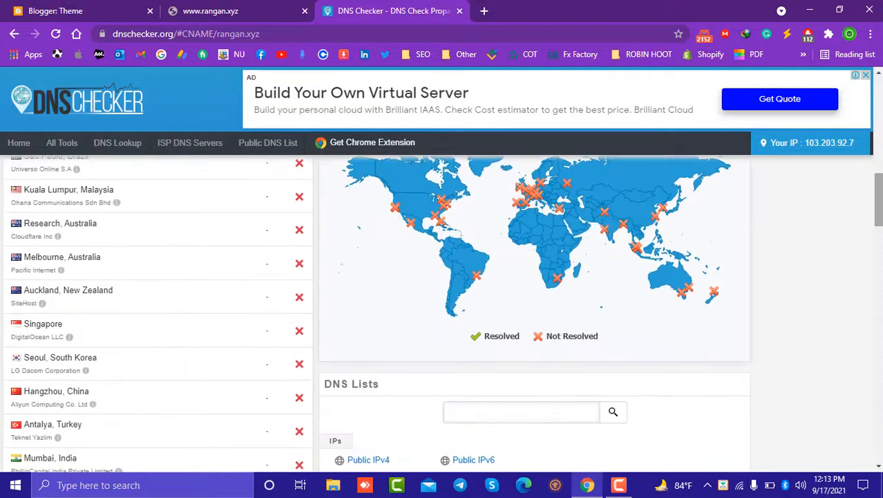
left_click(201, 11)
left_click(57, 35)
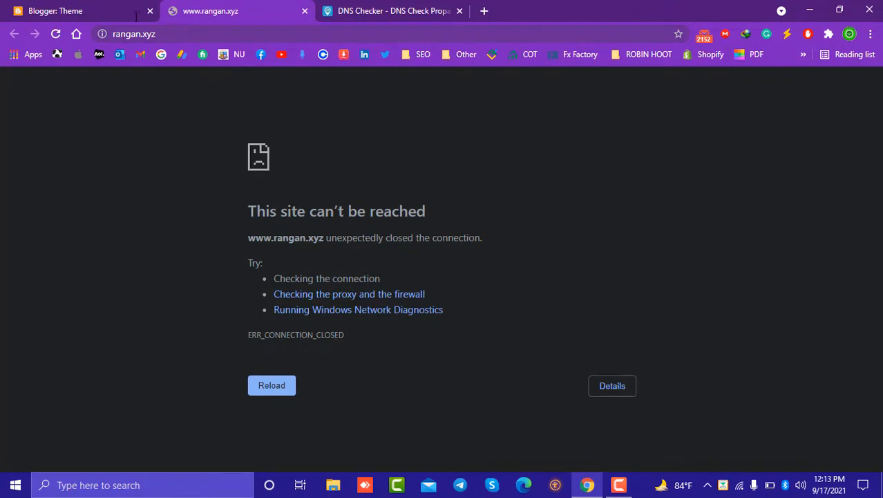
left_click(76, 9)
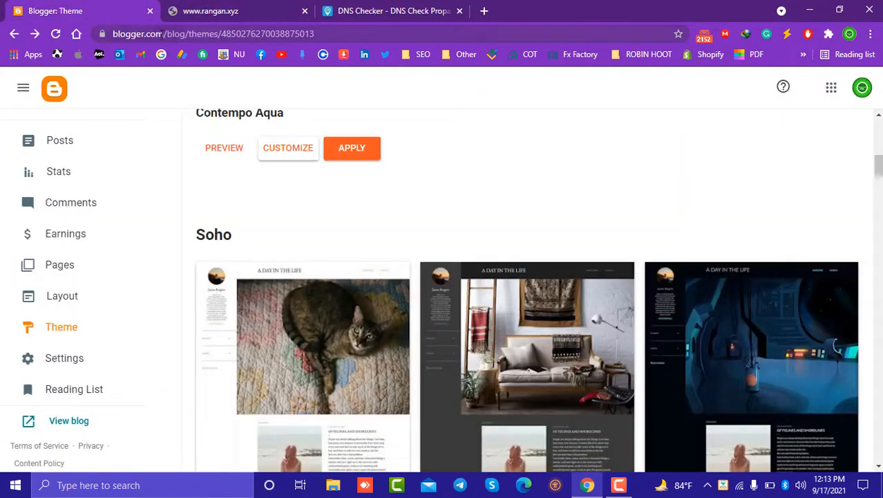
left_click(262, 8)
left_click(150, 11)
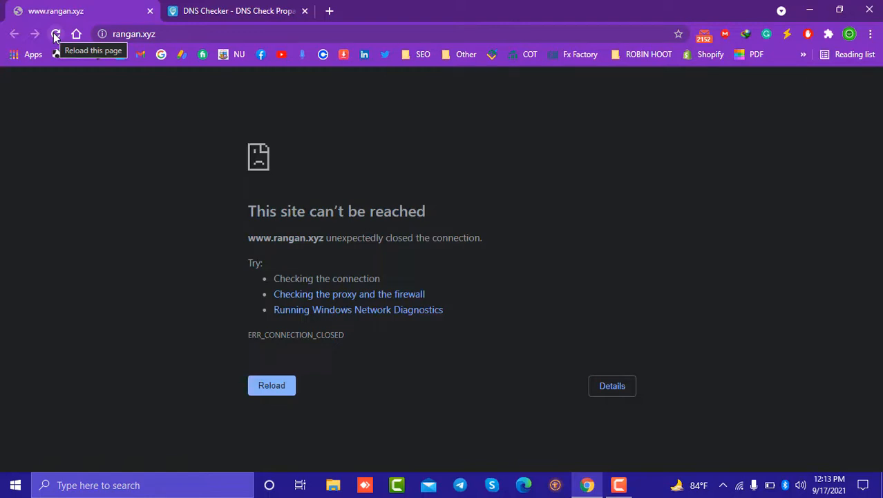
left_click(56, 35)
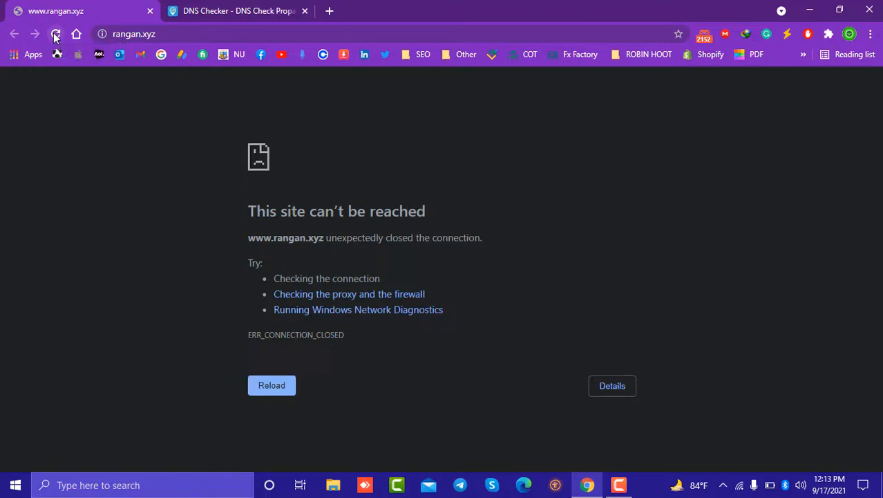